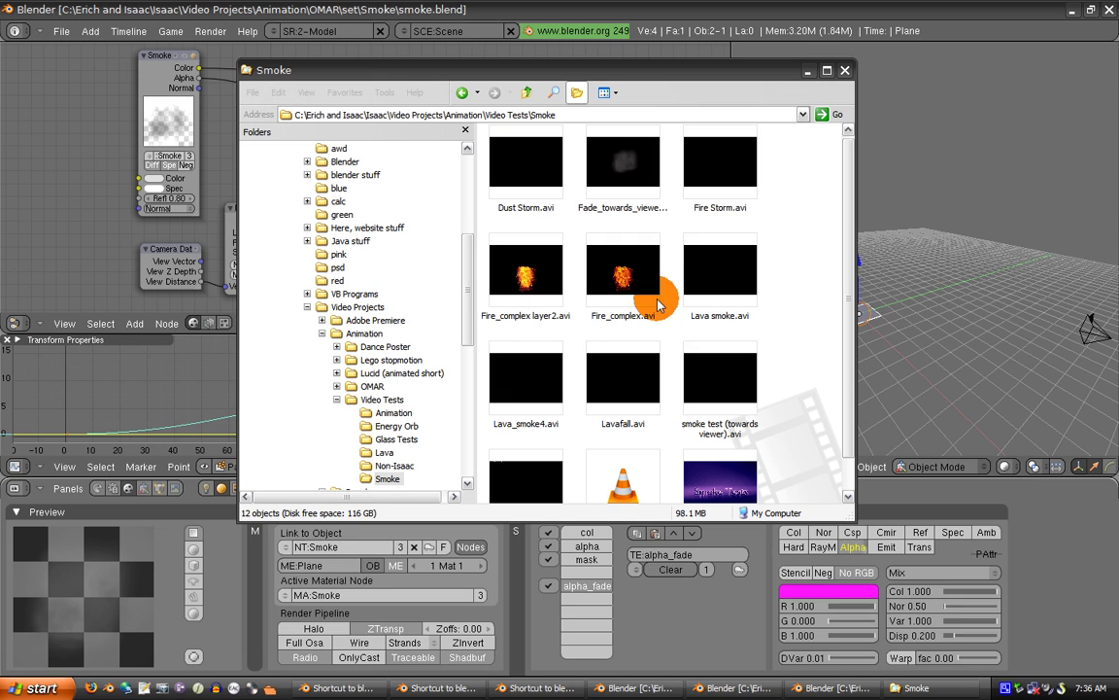
# Play Fire_complex layer2.avi in Windows Media Player, replay it and close the player
pyautogui.rightClick(540, 268)
pyautogui.click(499, 66)
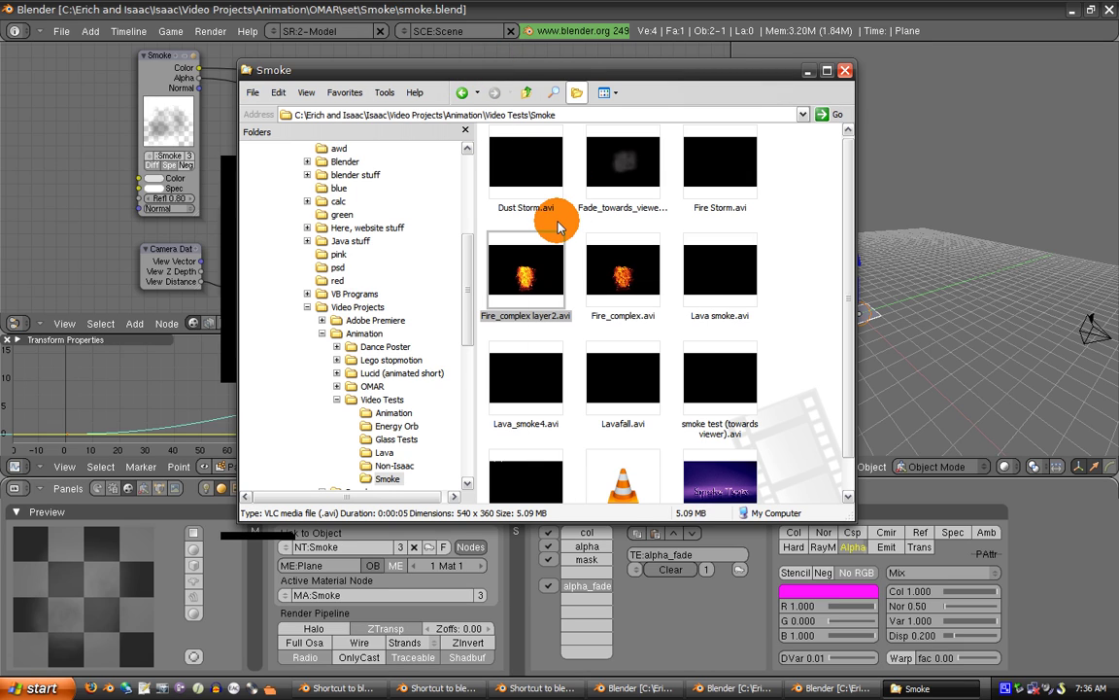
pyautogui.rightClick(557, 260)
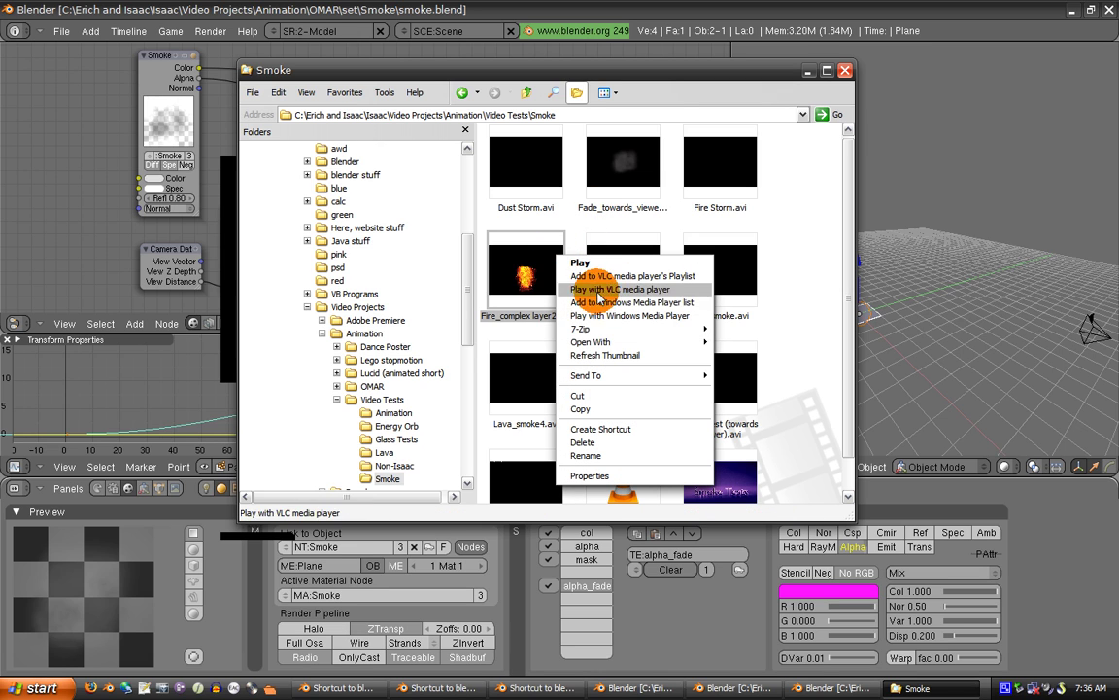
pyautogui.click(656, 317)
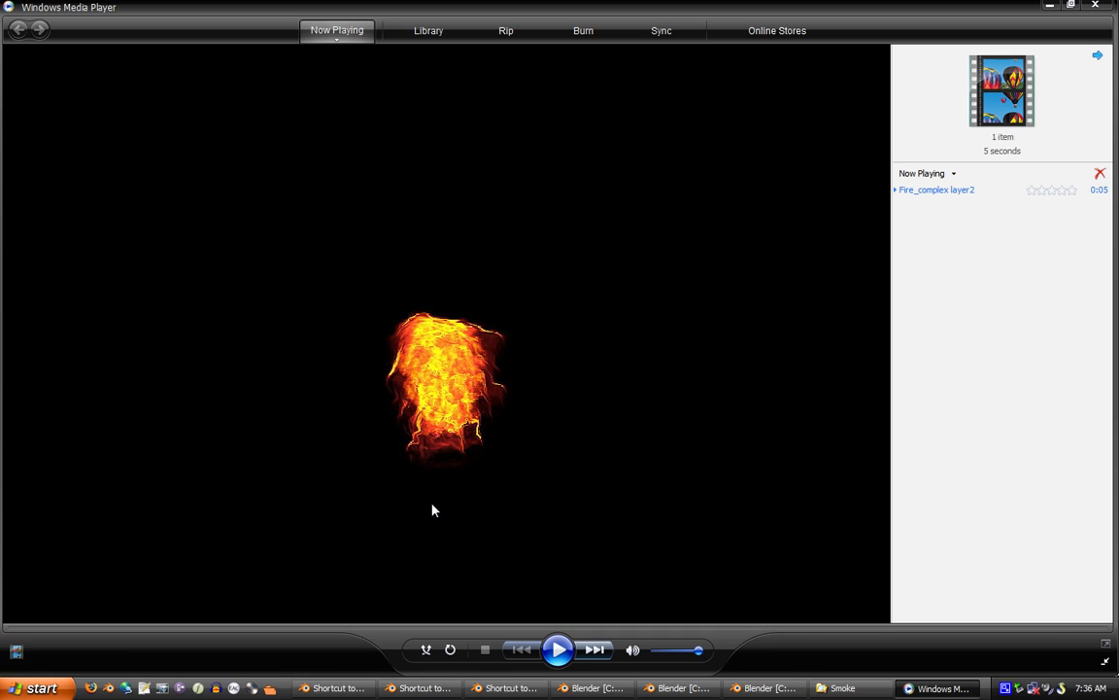
pyautogui.click(567, 653)
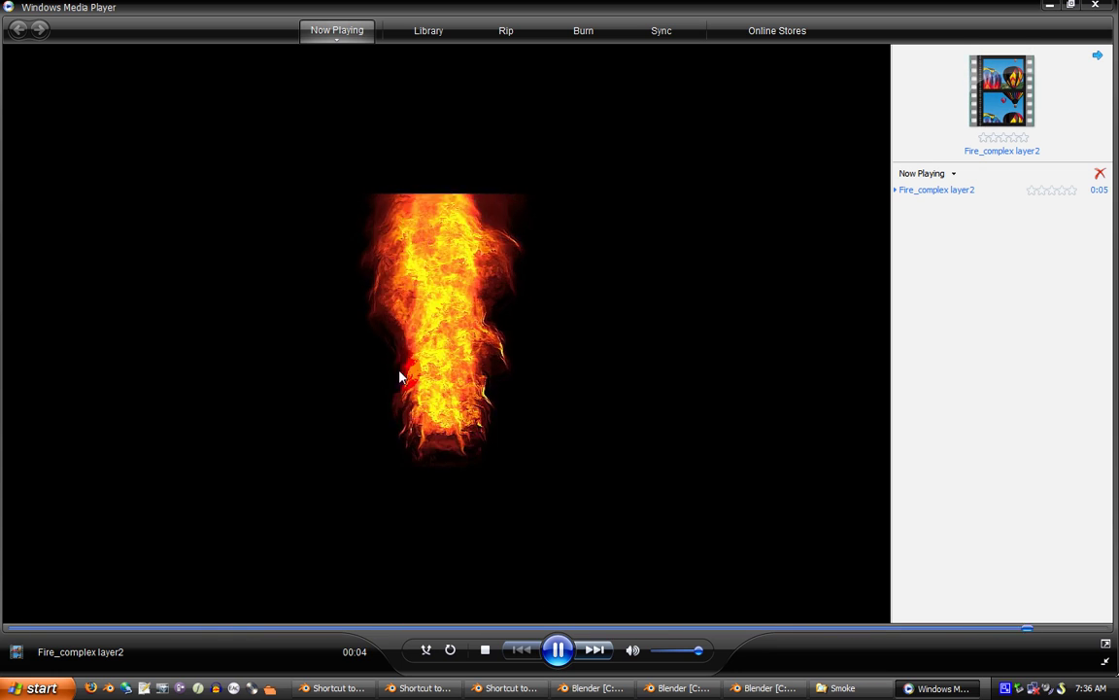
pyautogui.click(558, 650)
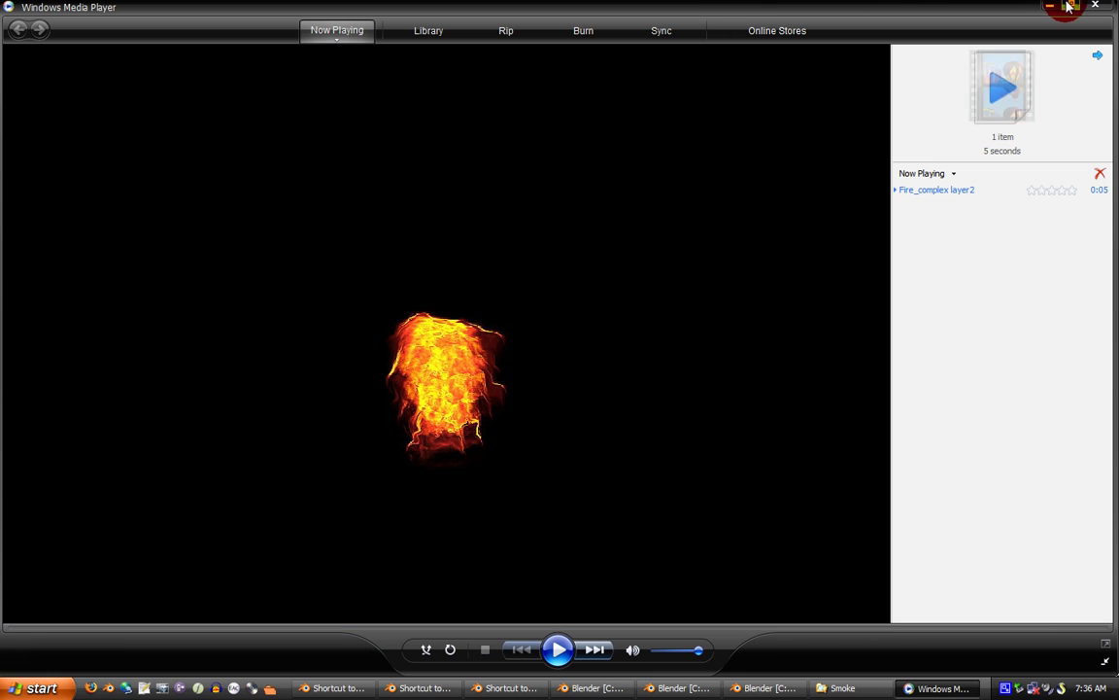
pyautogui.click(1095, 6)
# Switch to the smoke 2ps.blend Blender window and play the particle animation from outside the camera view
pyautogui.click(415, 689)
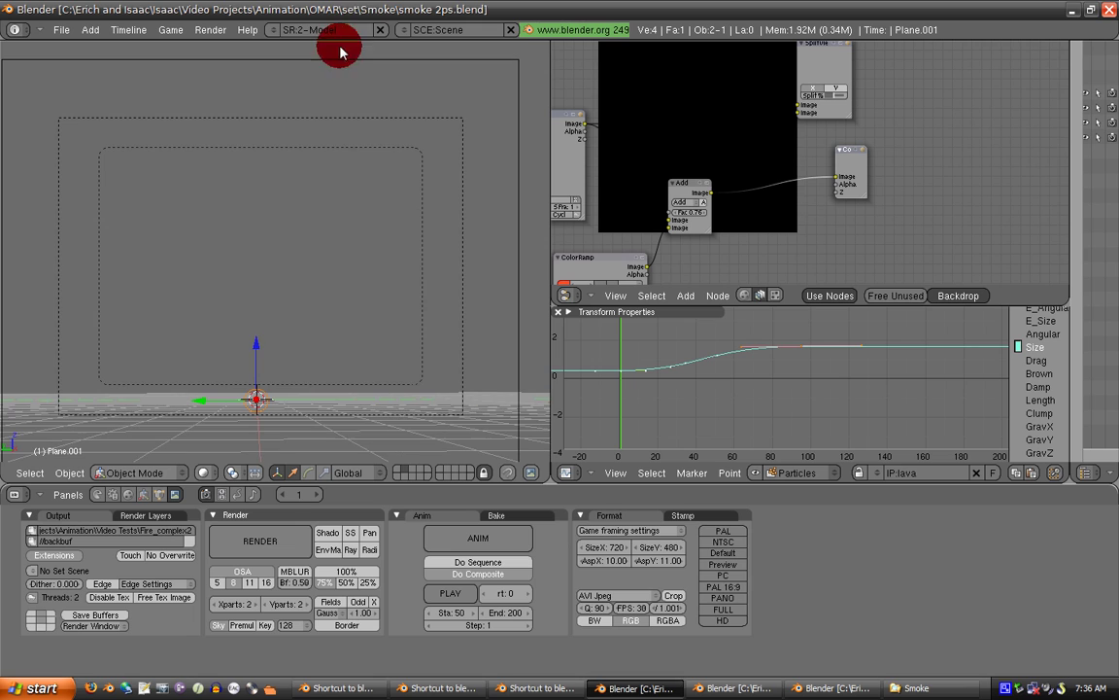
pyautogui.scroll(1, 287, 330)
pyautogui.press('KP_0')
pyautogui.keyDown('ctrl'); pyautogui.moveTo(280, 393); pyautogui.dragTo(281, 263, button='middle'); pyautogui.keyUp('ctrl')
pyautogui.hotkey('alt', 'a')
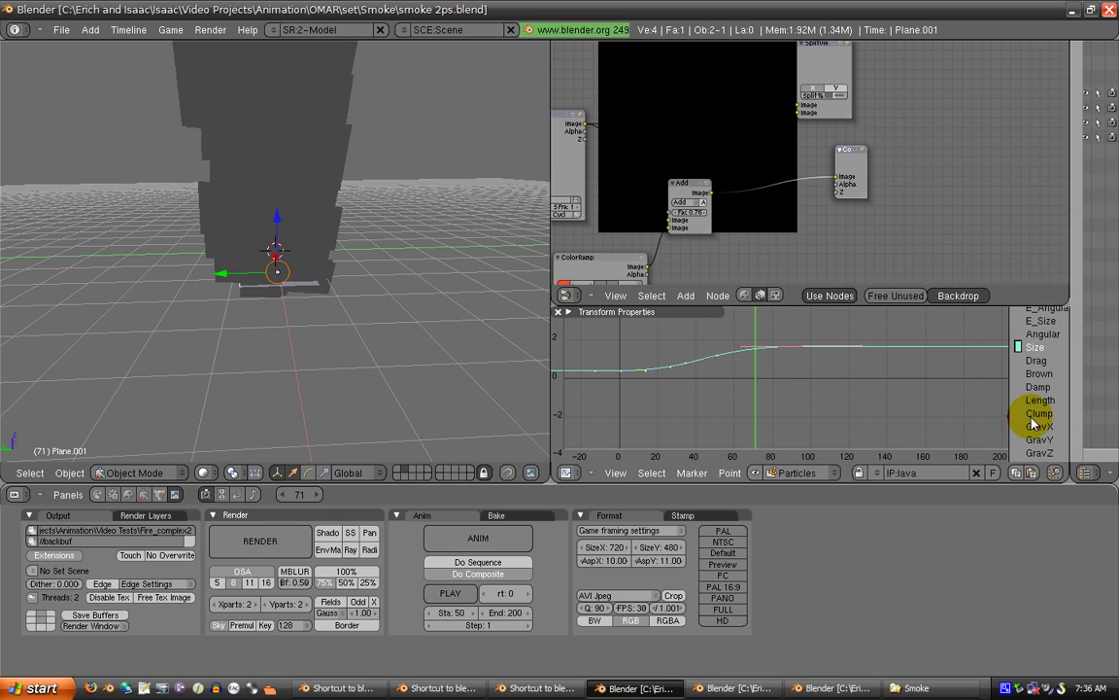
# Display the BBTilt particle curve of Plane.001
pyautogui.scroll(-3, 1039, 417)
pyautogui.moveTo(1040, 416); pyautogui.dragTo(1040, 330, button='middle')
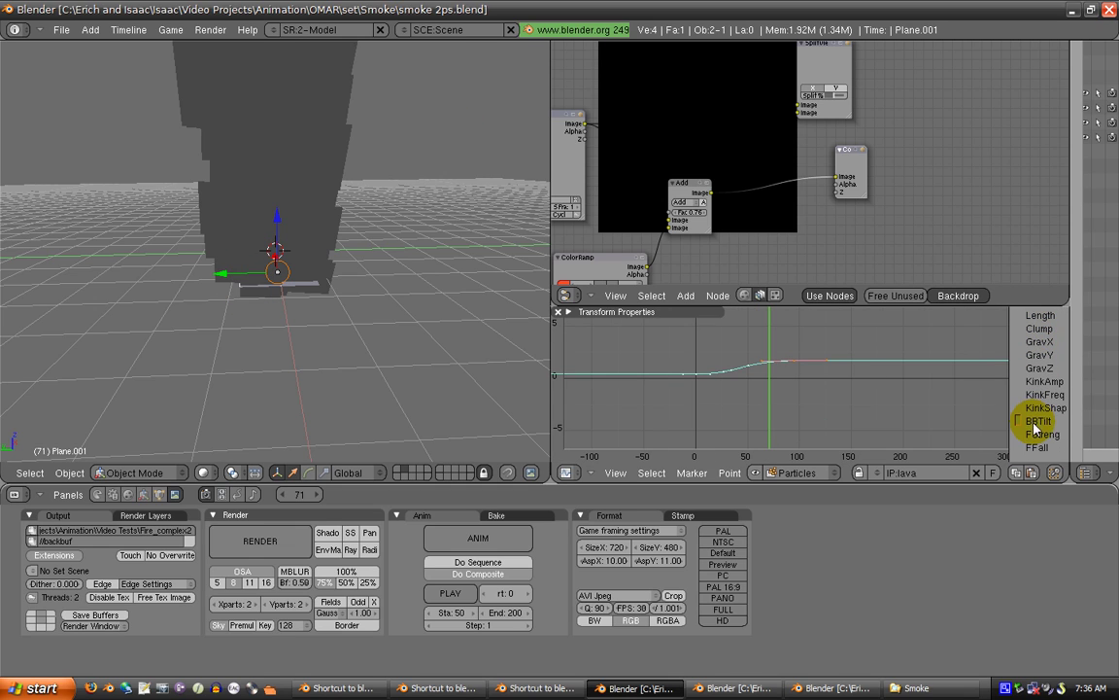
pyautogui.press('Tab')
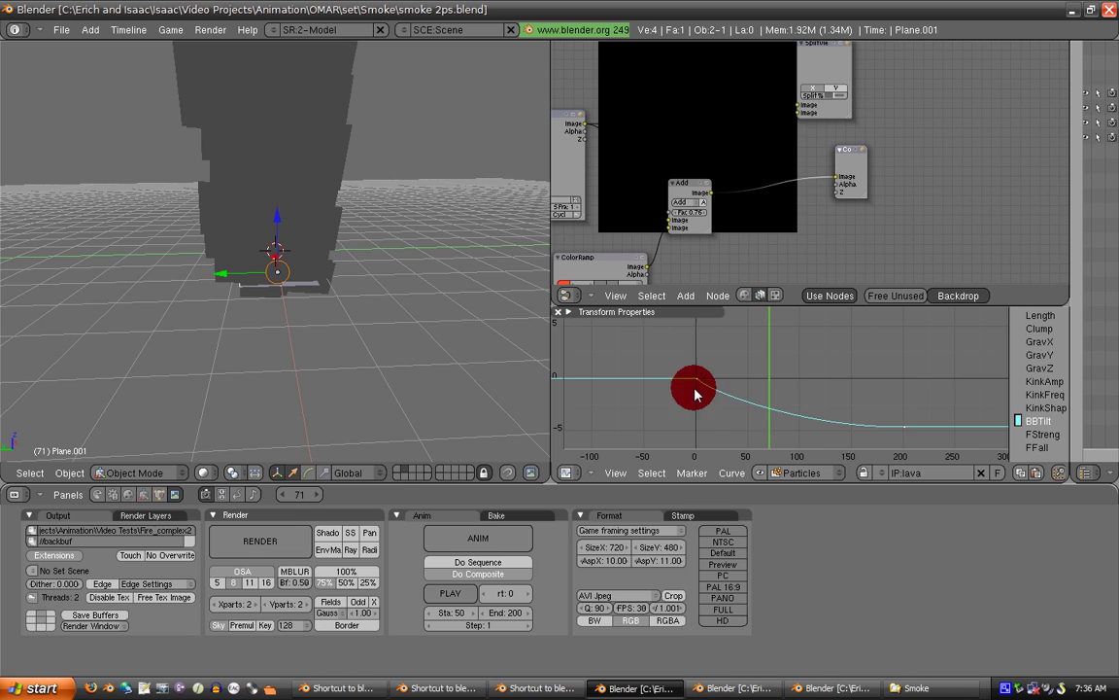
# Show the first layer and inspect the particle curves of Plane.002 and of the neighbouring emitter Plane
pyautogui.click(398, 471)
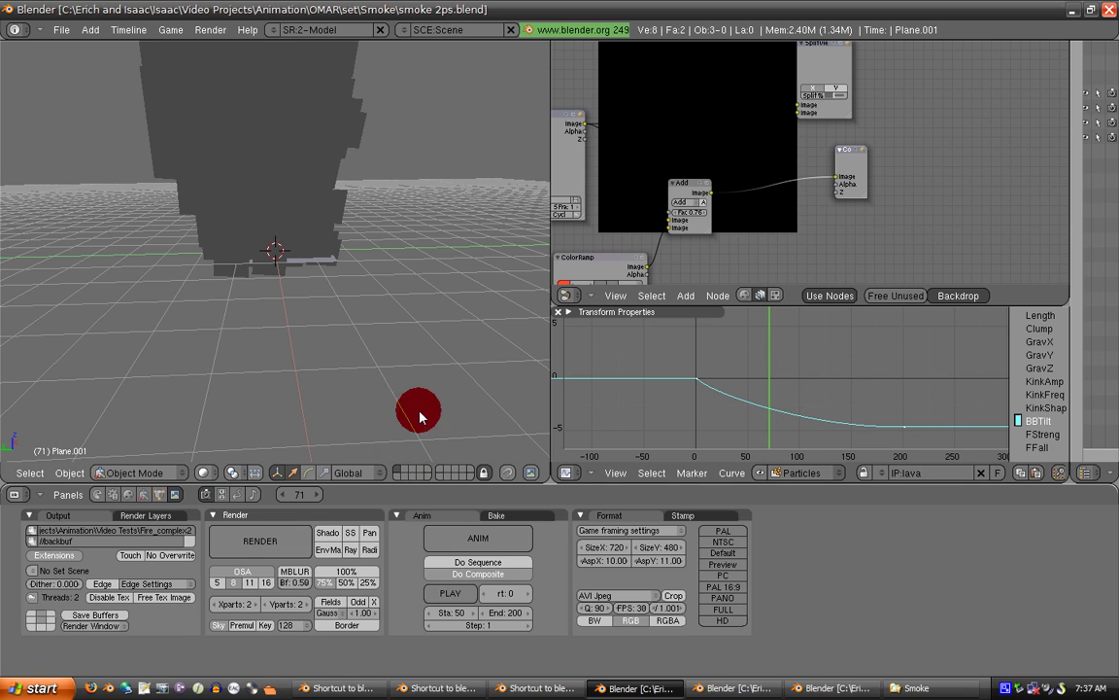
pyautogui.rightClick(268, 256)
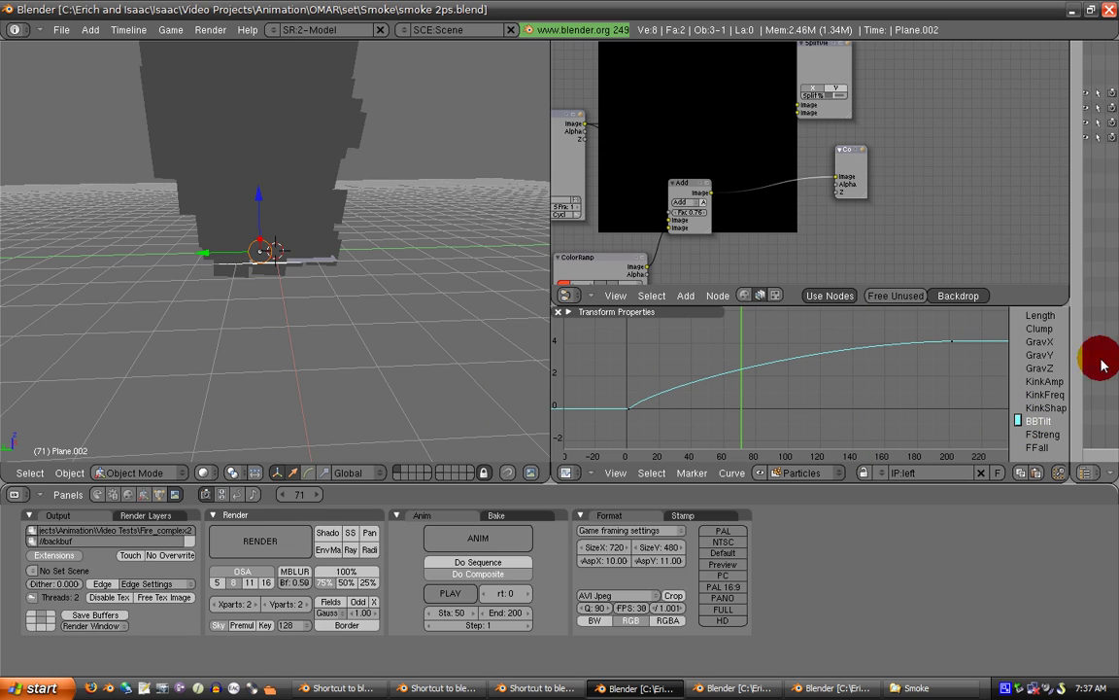
pyautogui.rightClick(309, 254)
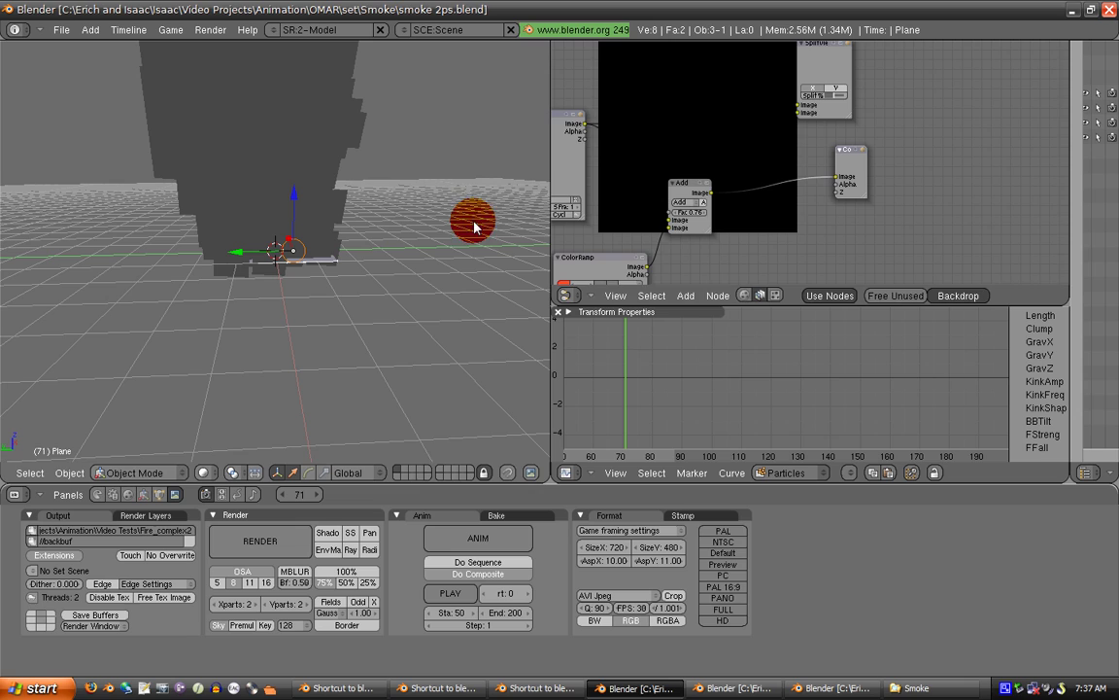
# Maximize the node editor and examine the compositing nodes, from the Fire_complex.avi input and Add mix to the ColorRamp, Glare and Viewer nodes
pyautogui.moveTo(682, 159); pyautogui.dragTo(738, 156, button='middle')
pyautogui.hotkey('shift', 'space')
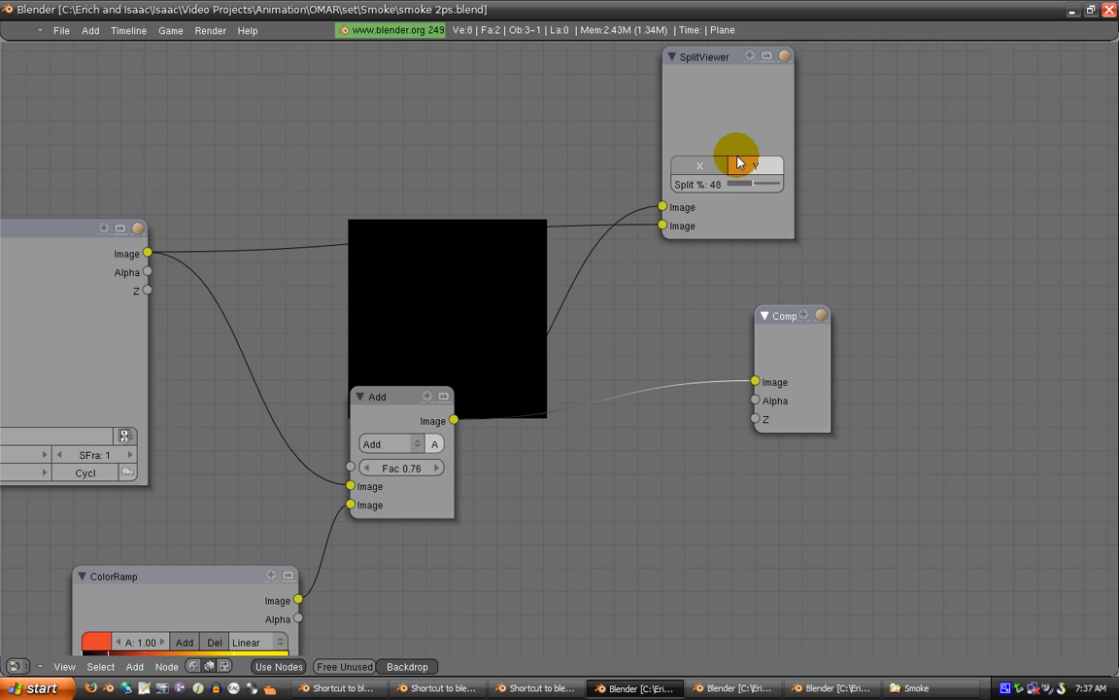
pyautogui.scroll(-4, 388, 528)
pyautogui.moveTo(678, 515); pyautogui.dragTo(493, 282, button='middle')
pyautogui.moveTo(1018, 489); pyautogui.dragTo(917, 461, button='middle')
pyautogui.moveTo(830, 361); pyautogui.dragTo(825, 369, button='middle')
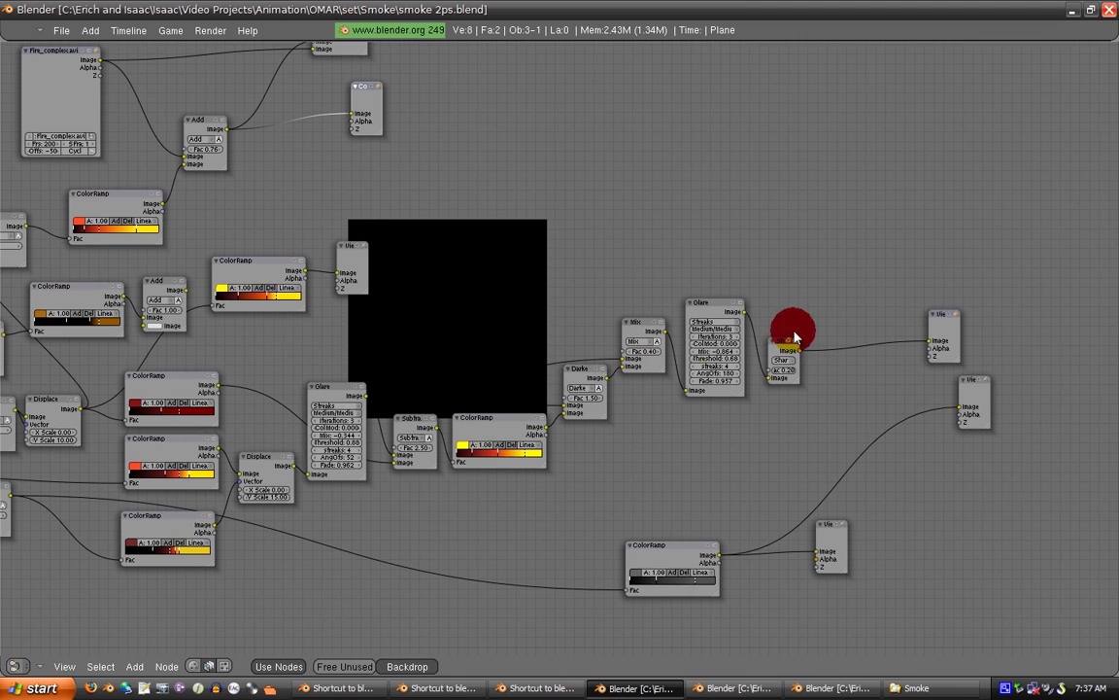
pyautogui.moveTo(185, 282); pyautogui.dragTo(489, 541, button='middle')
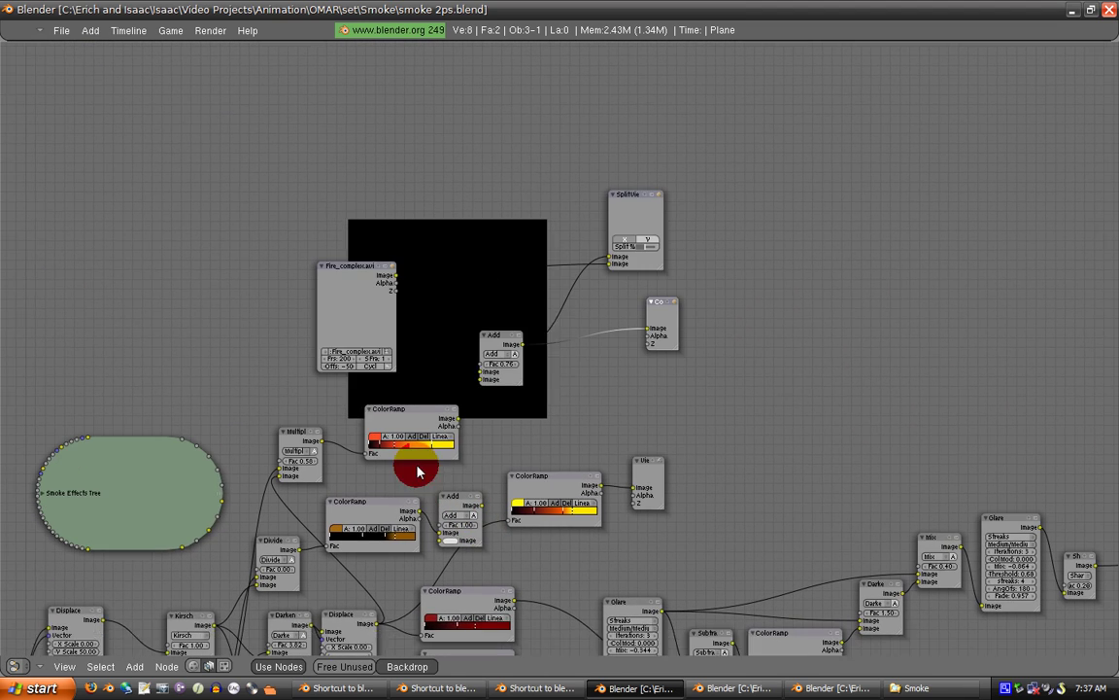
pyautogui.moveTo(412, 463); pyautogui.dragTo(393, 401, button='middle')
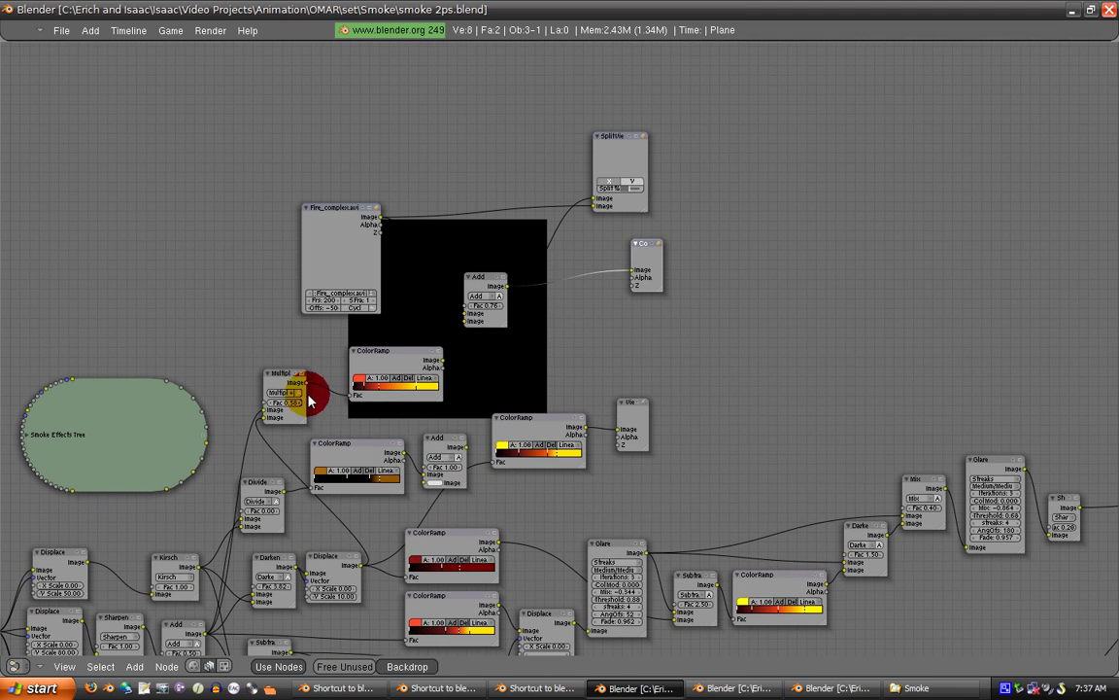
pyautogui.moveTo(389, 365); pyautogui.dragTo(377, 365)
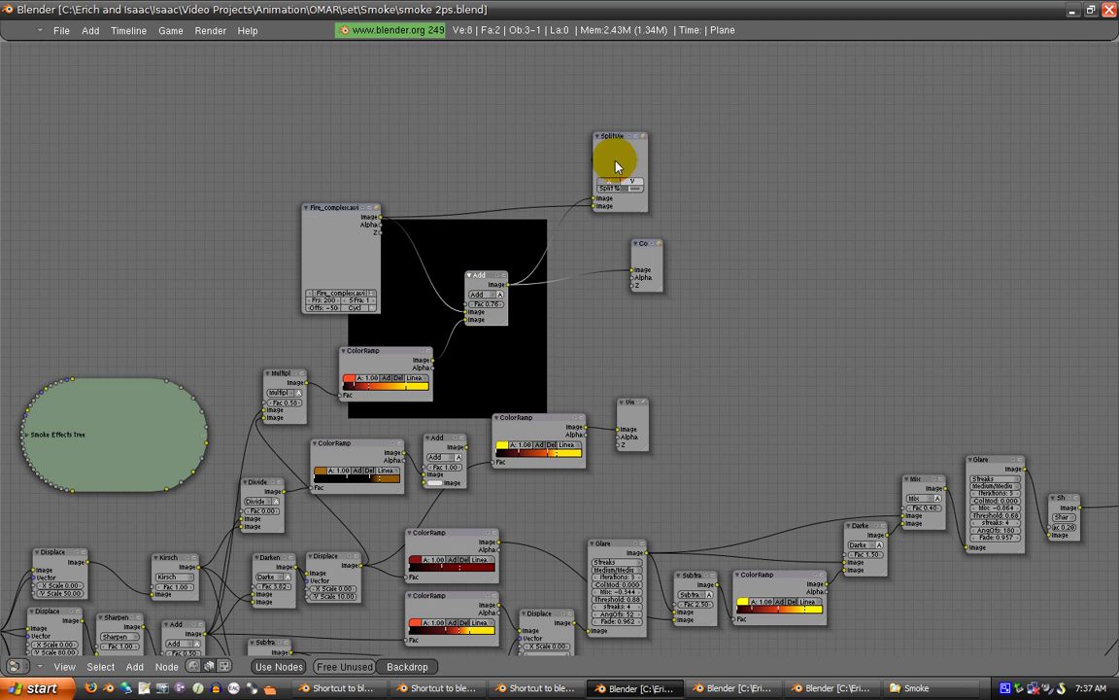
pyautogui.click(670, 419)
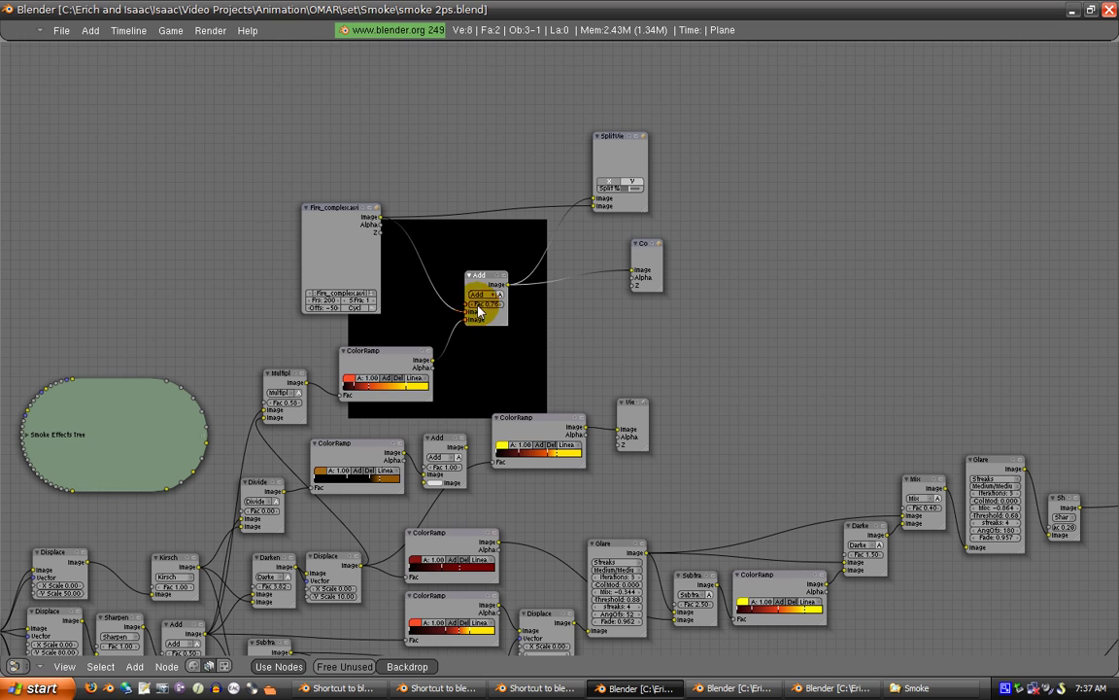
pyautogui.moveTo(1108, 429); pyautogui.dragTo(826, 398, button='middle')
pyautogui.moveTo(723, 264); pyautogui.dragTo(802, 314, button='middle')
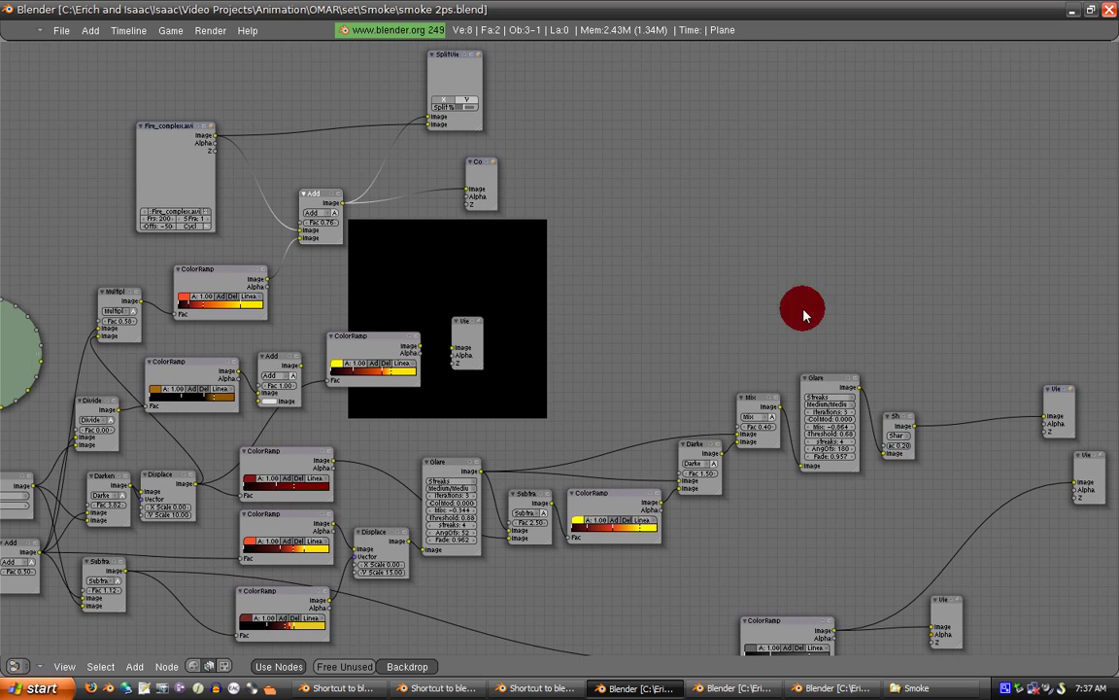
# Close the smoke 2ps.blend Blender window, minimize the console window and bring the smoke.blend window to the front
pyautogui.click(1110, 10)
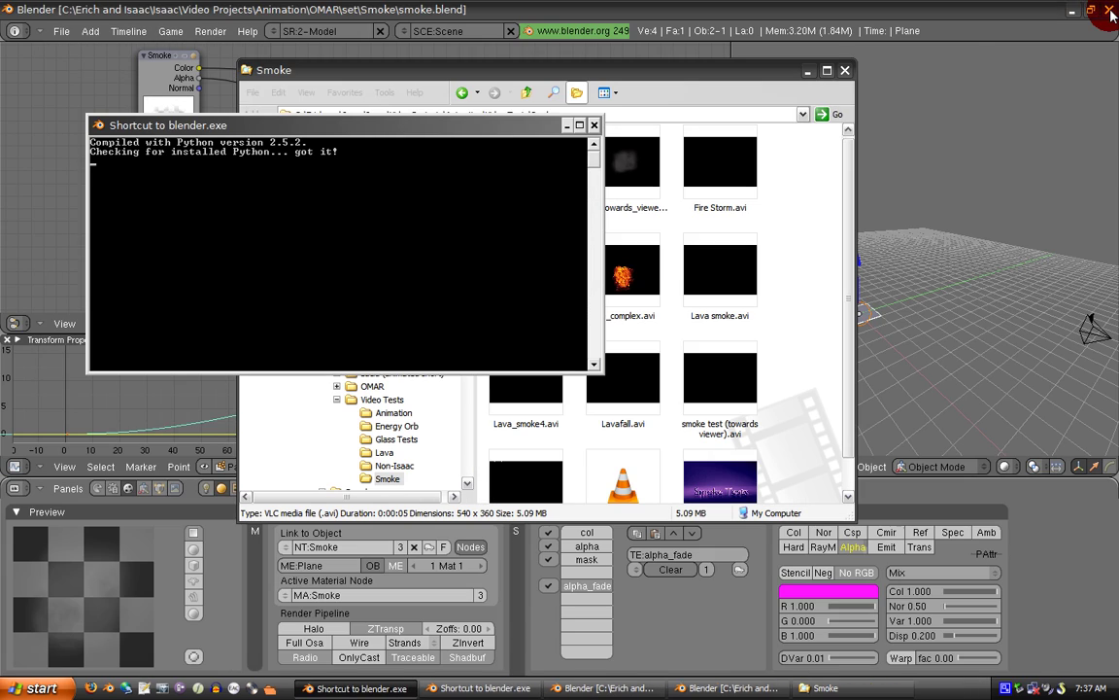
pyautogui.click(411, 127)
pyautogui.click(569, 126)
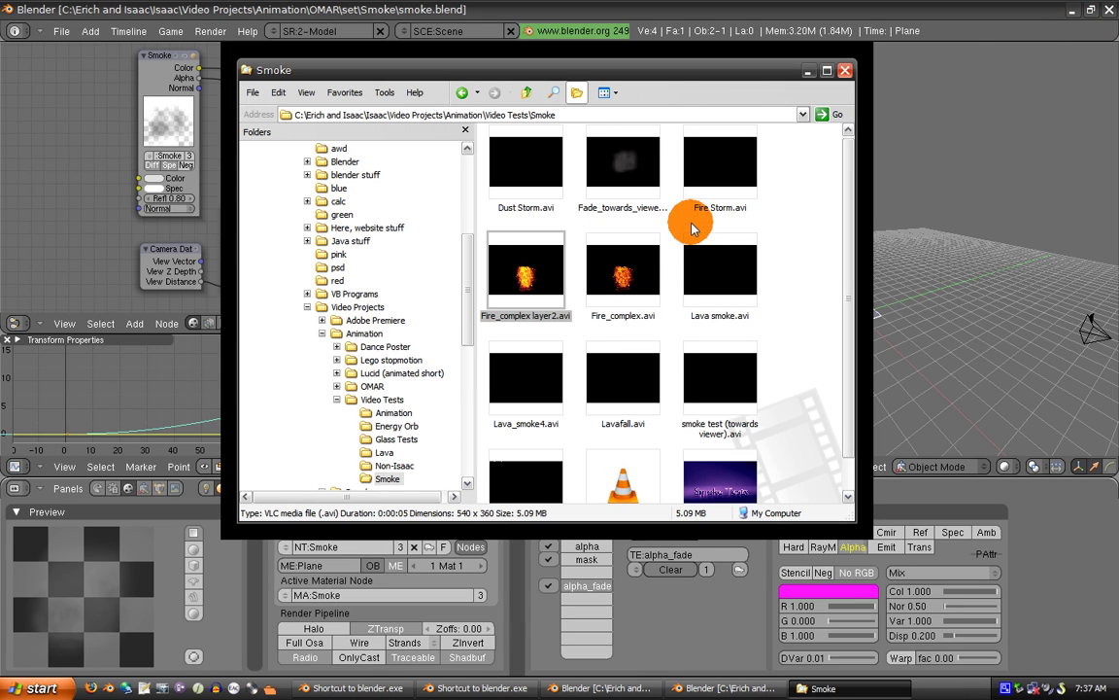
pyautogui.click(605, 43)
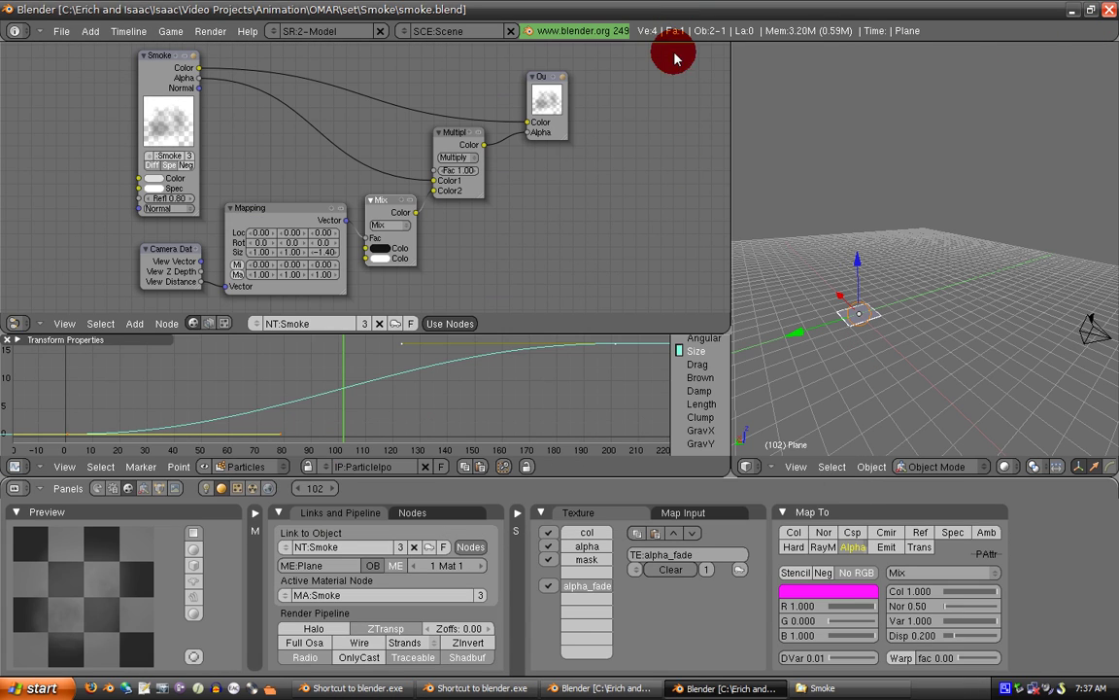
pyautogui.click(661, 401)
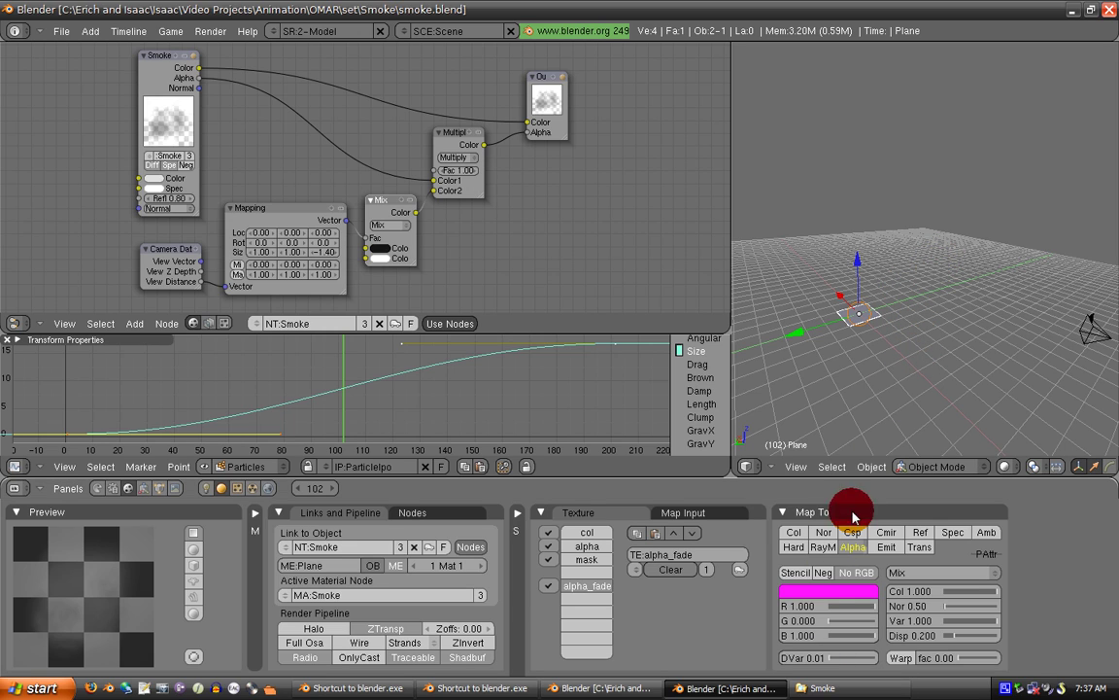
pyautogui.click(901, 323)
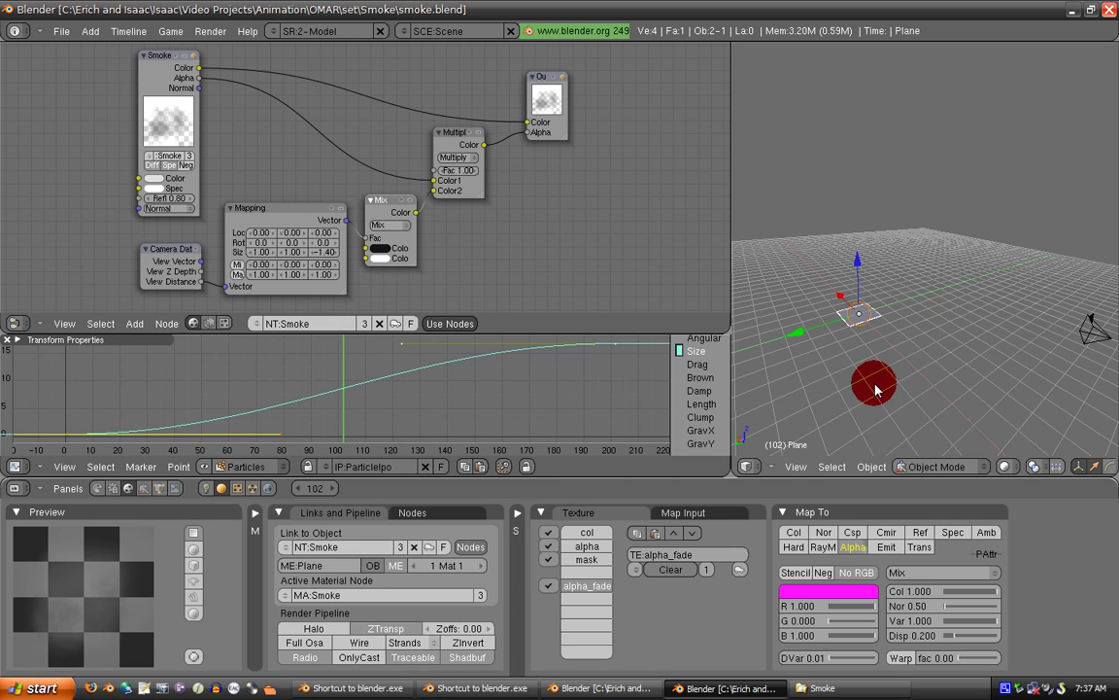
pyautogui.moveTo(875, 389); pyautogui.dragTo(868, 354, button='middle')
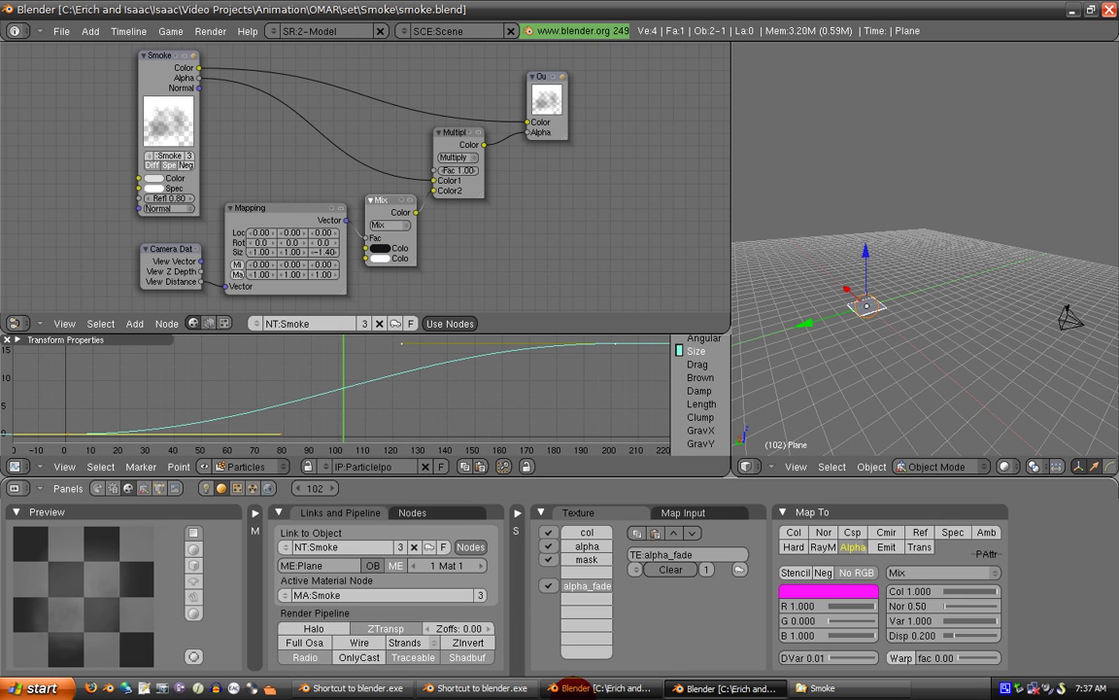
# Switch to the dust_storm.blend window, select the Large1 emitter plane and show its material settings
pyautogui.click(575, 686)
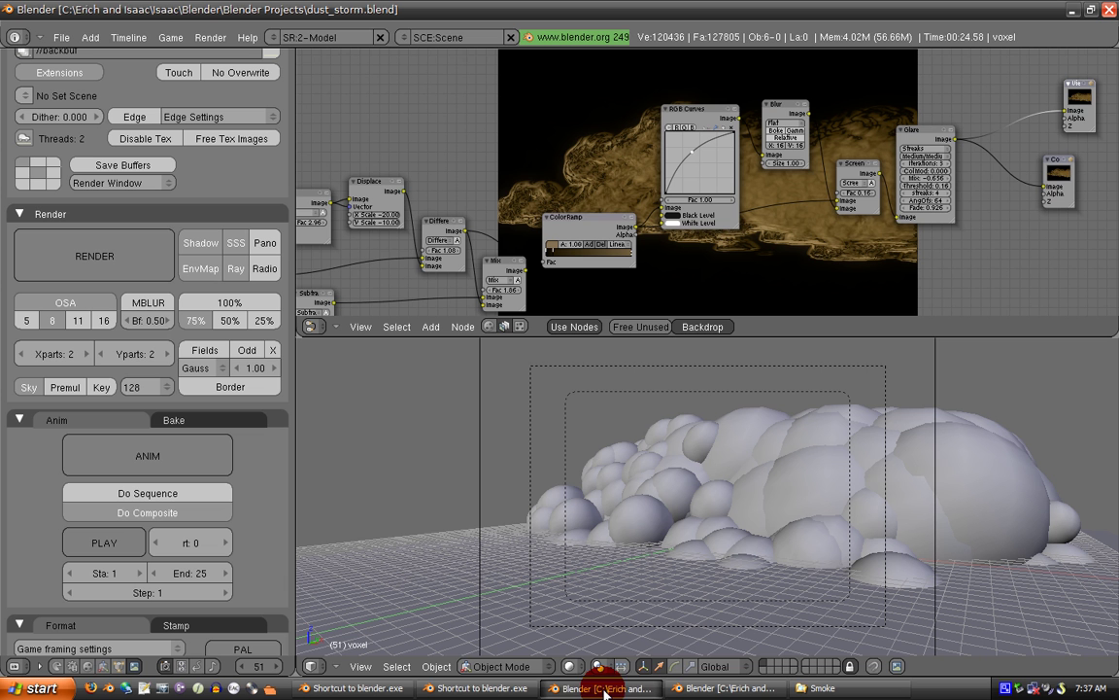
pyautogui.moveTo(675, 442); pyautogui.dragTo(722, 463, button='middle')
pyautogui.rightClick(700, 469)
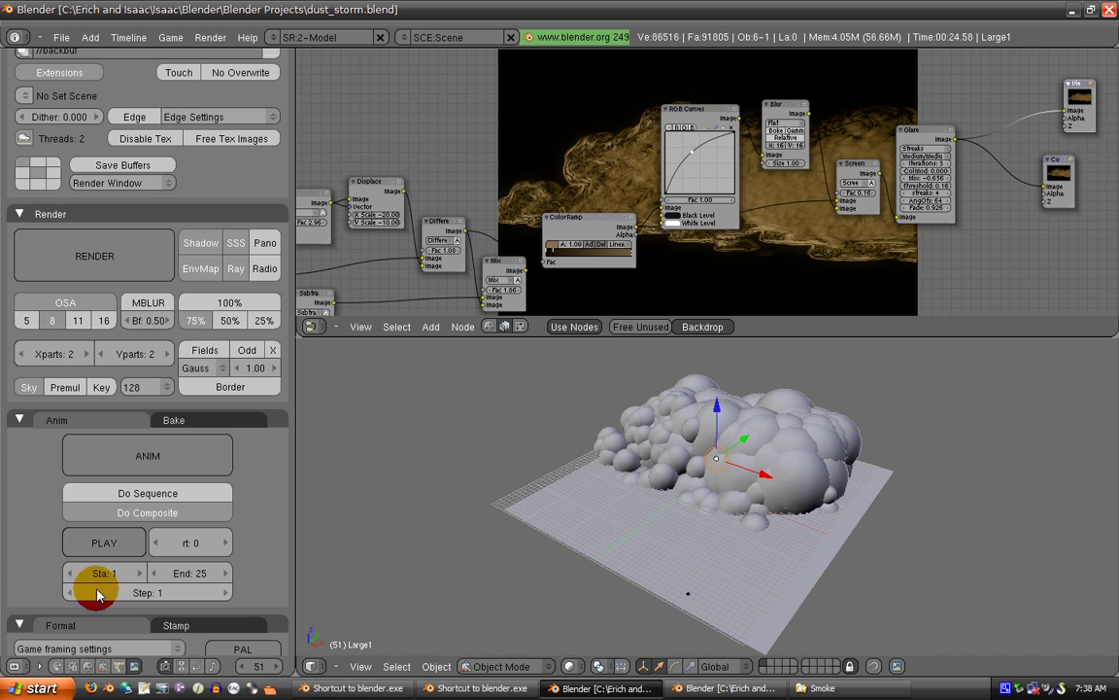
pyautogui.click(88, 665)
pyautogui.scroll(2, 117, 449)
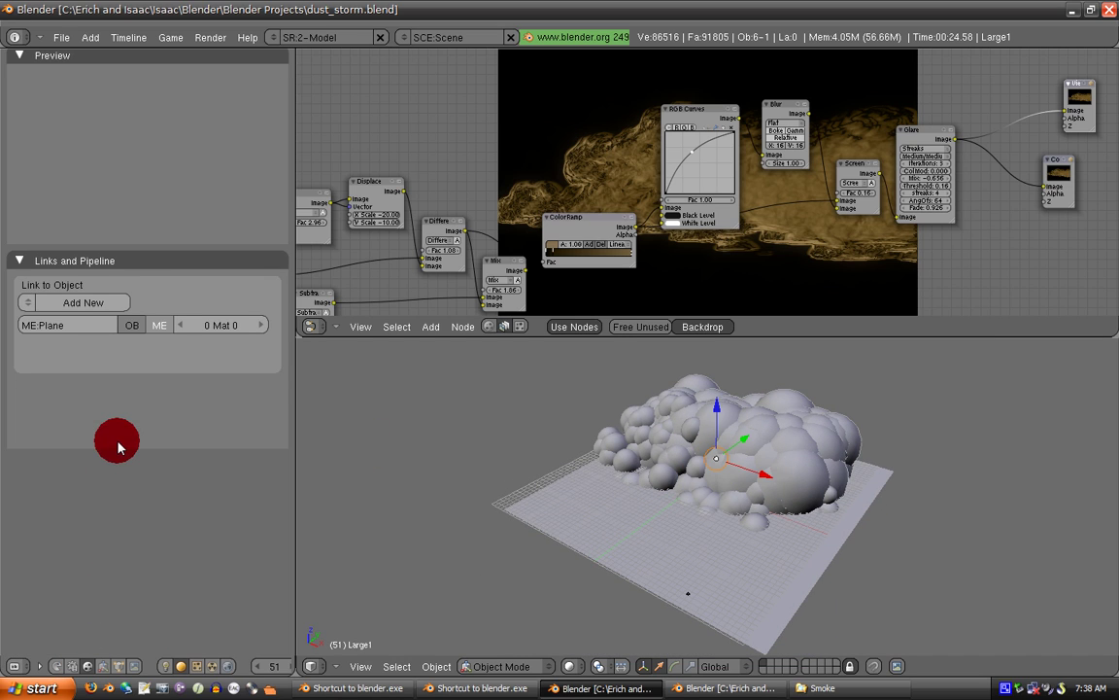
pyautogui.scroll(1, 220, 494)
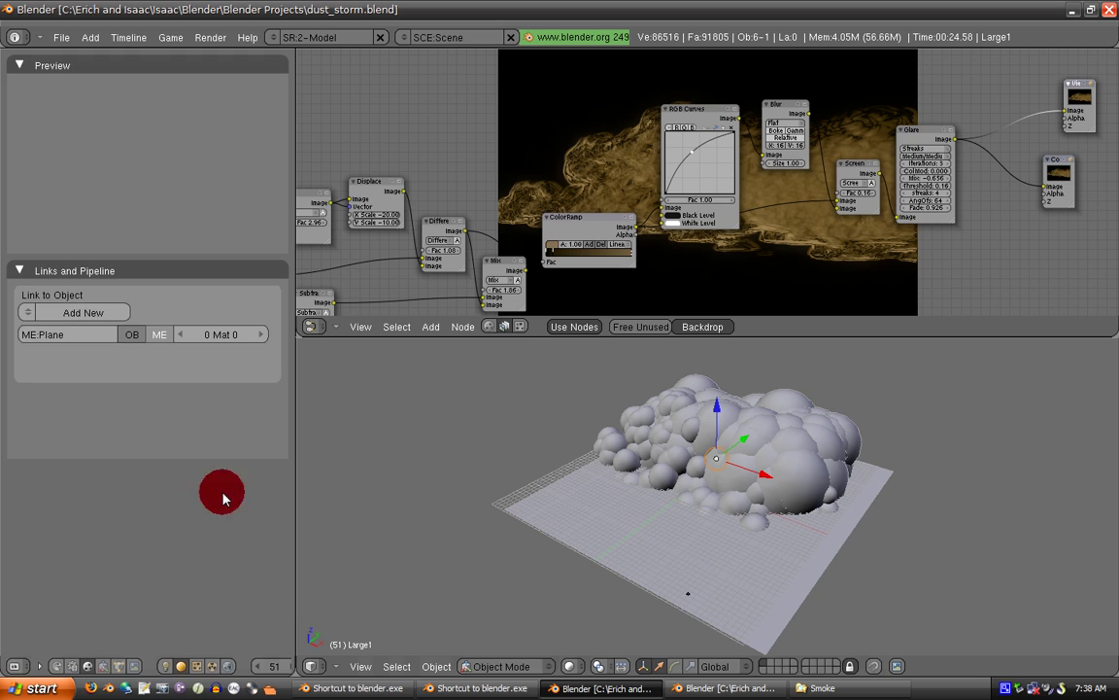
# Show the layer containing the voxel sphere, select the sphere and examine its Voxel_smoke material in the preview
pyautogui.click(840, 667)
pyautogui.rightClick(704, 492)
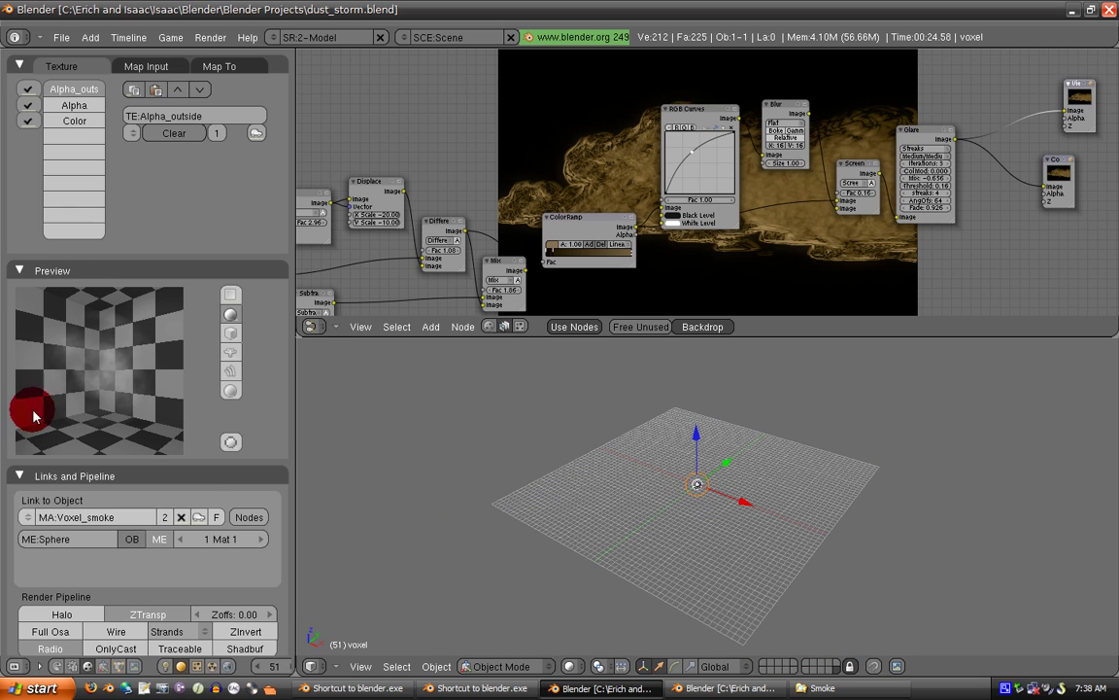
pyautogui.click(127, 364)
pyautogui.click(136, 341)
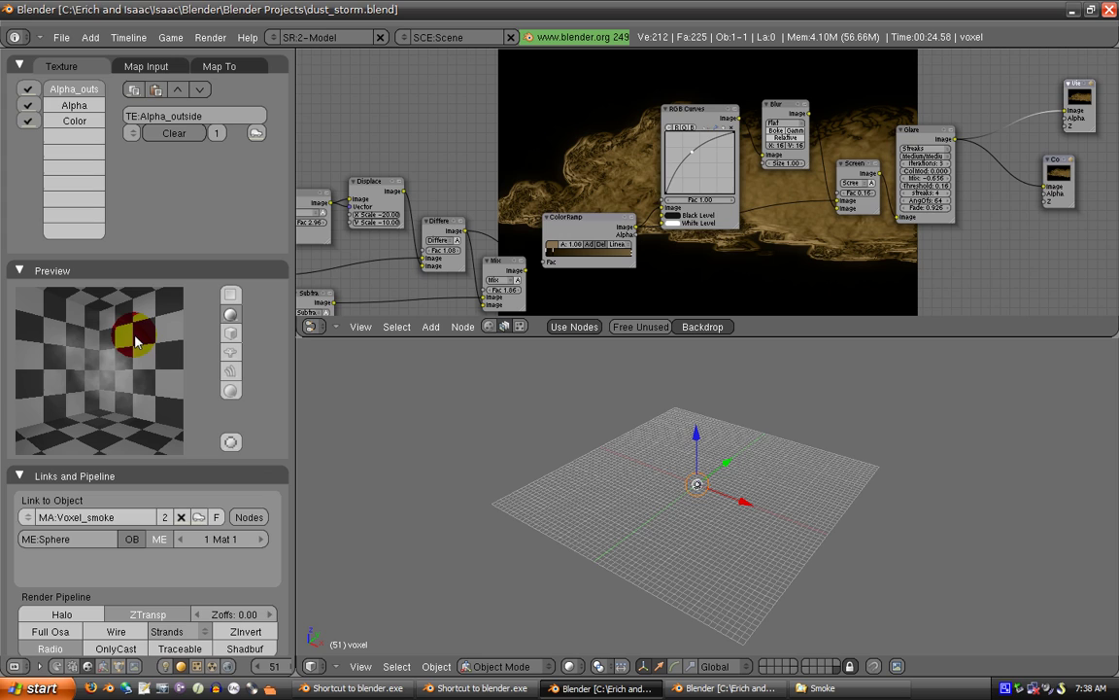
pyautogui.click(125, 409)
pyautogui.click(125, 358)
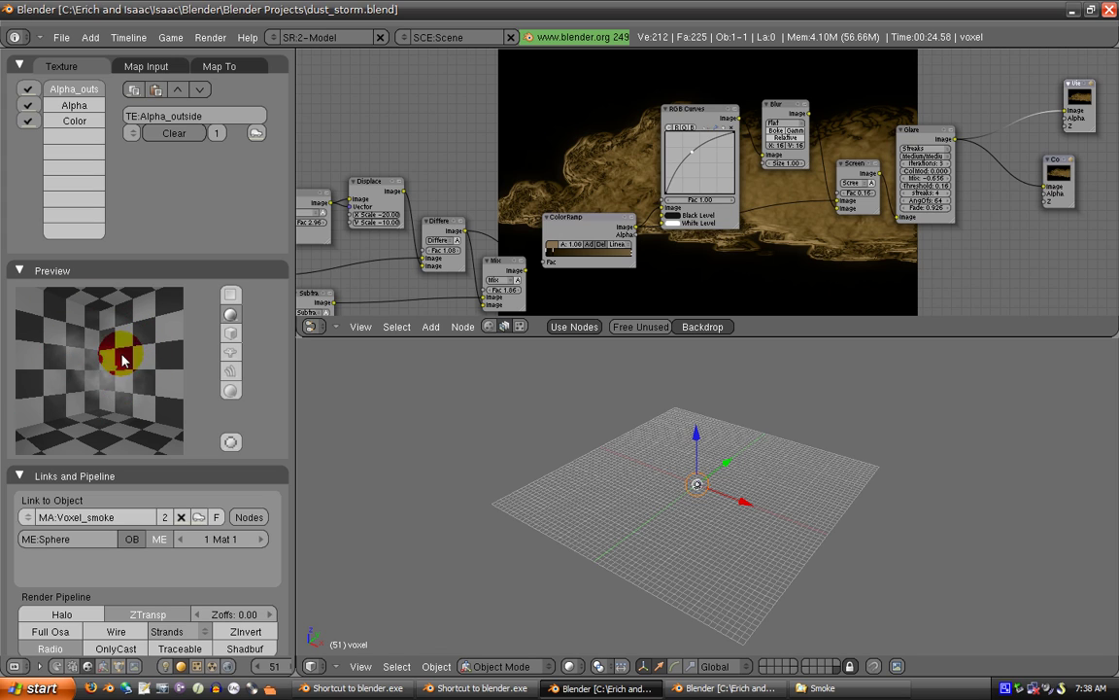
# Preview the Voxel_smoke material on a plane, sphere, cube and monkey head, ending on the sphere
pyautogui.click(231, 295)
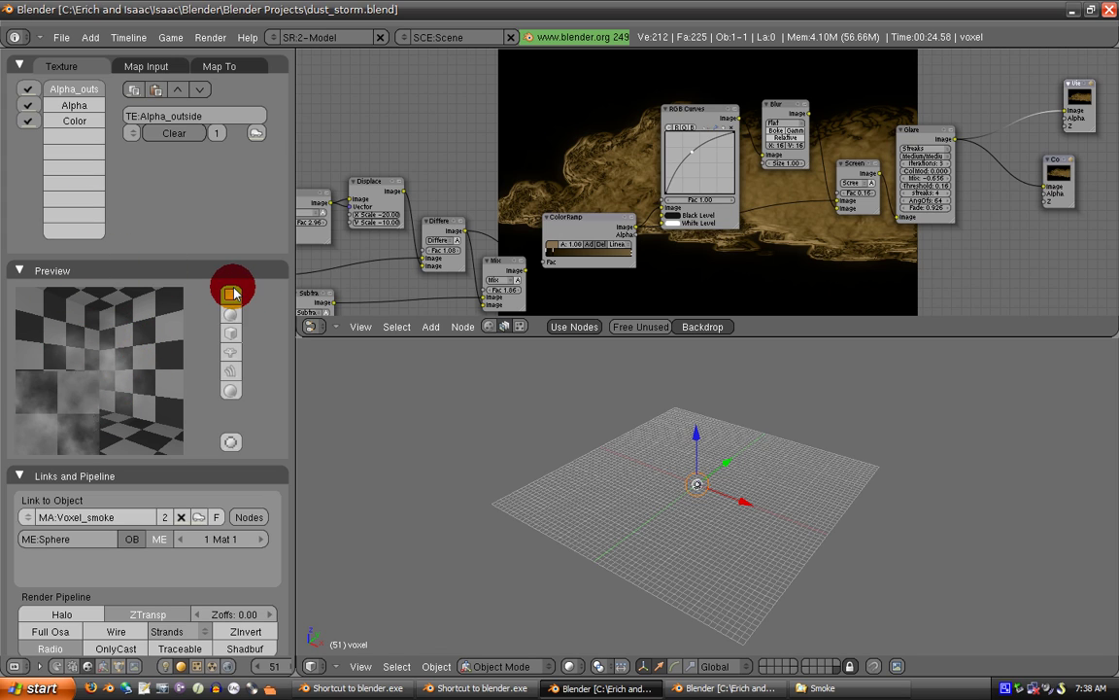
pyautogui.click(231, 313)
pyautogui.click(232, 333)
pyautogui.click(231, 353)
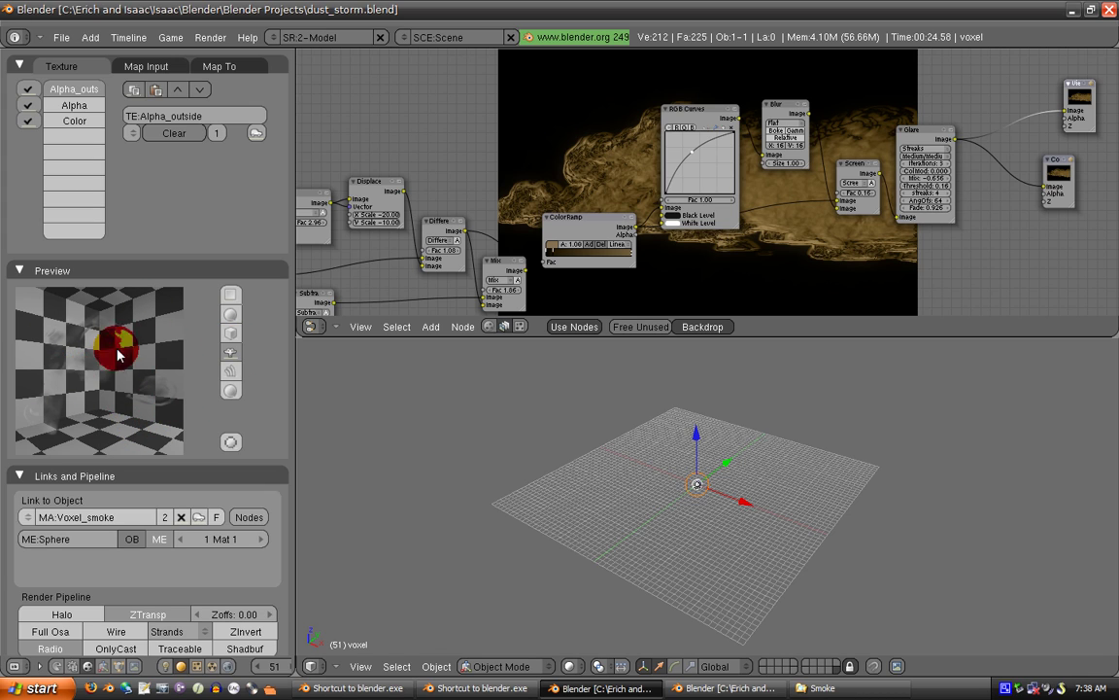
pyautogui.click(231, 314)
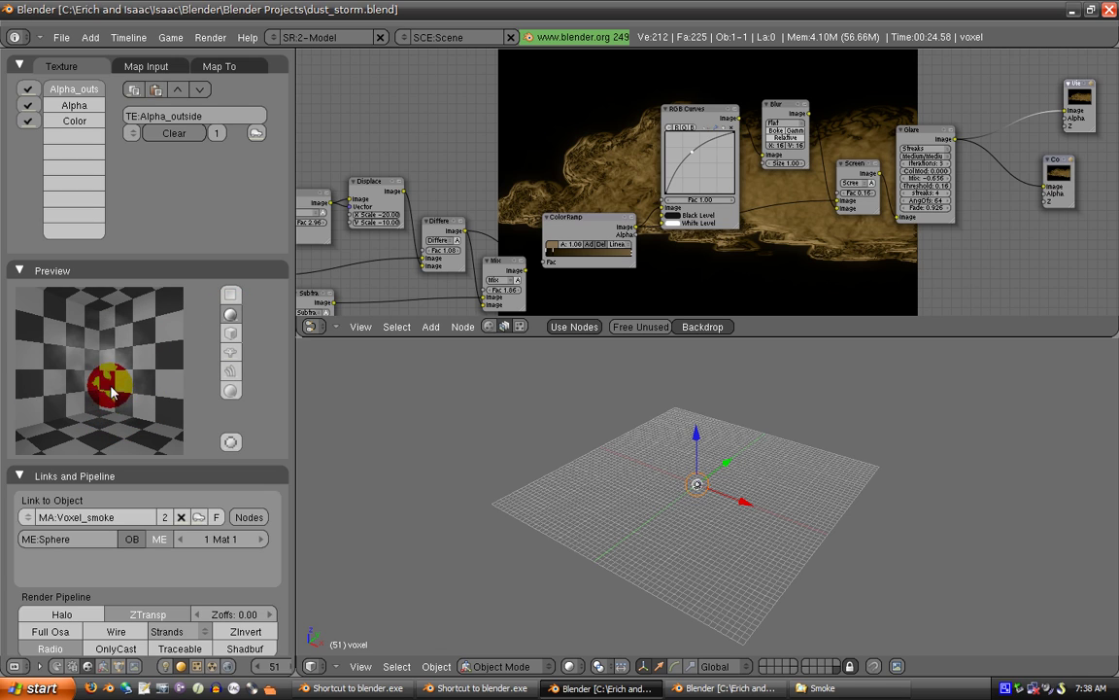
# Examine the Alpha_outside texture's map input and its spherical Blend colorband, and return to the material's map input settings
pyautogui.click(153, 66)
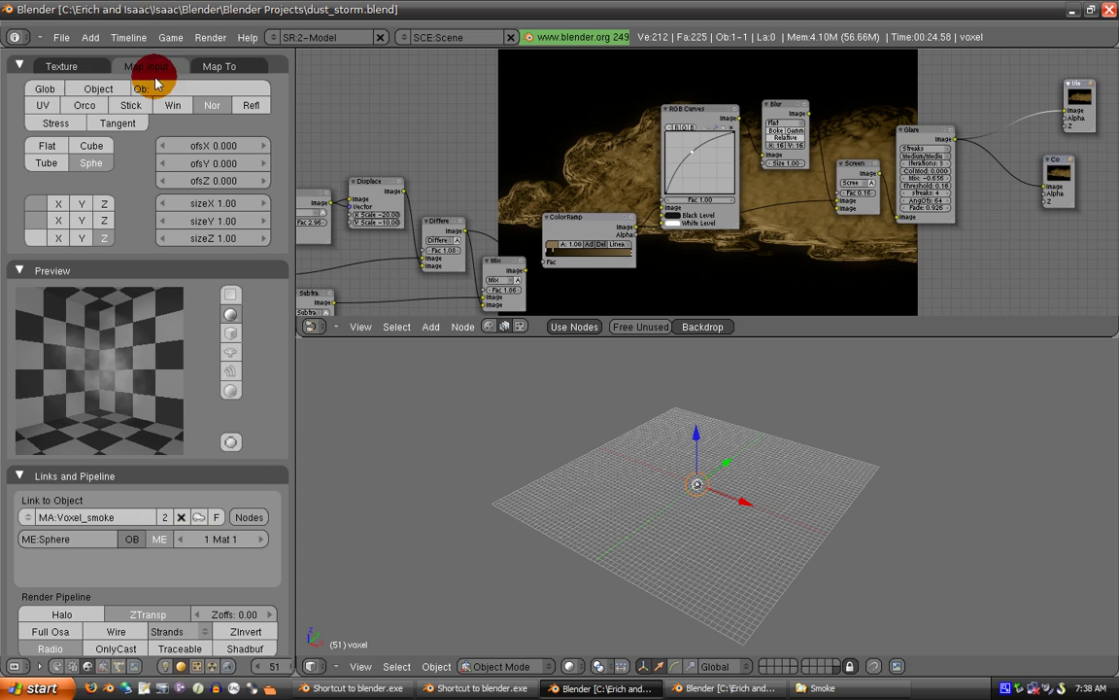
pyautogui.click(82, 64)
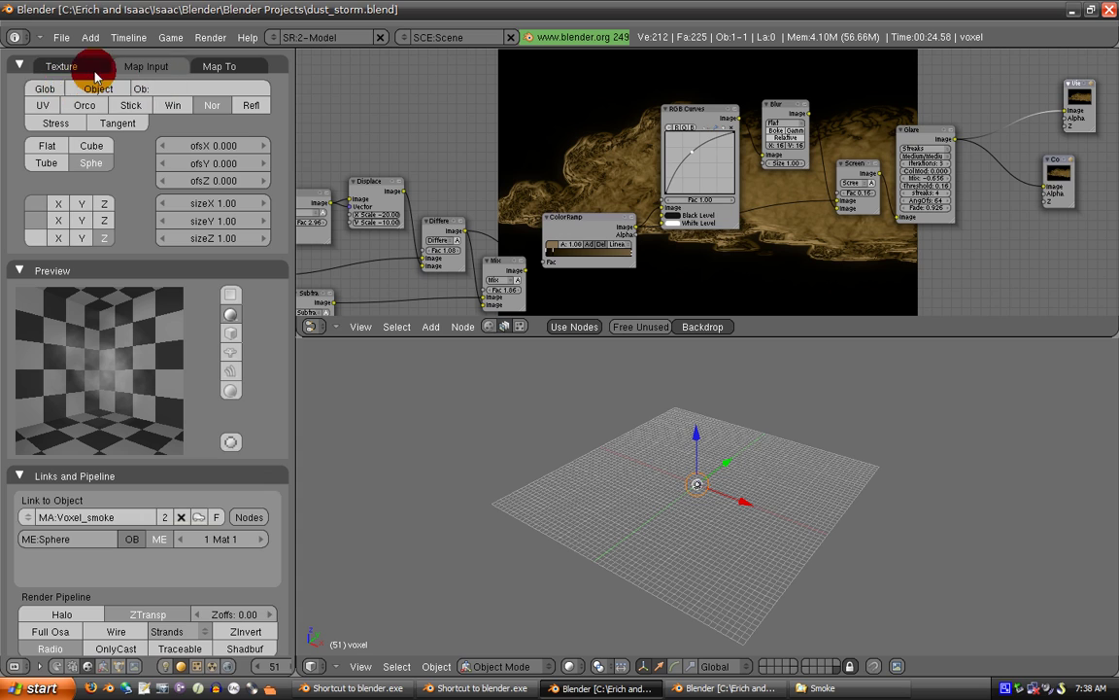
pyautogui.click(202, 666)
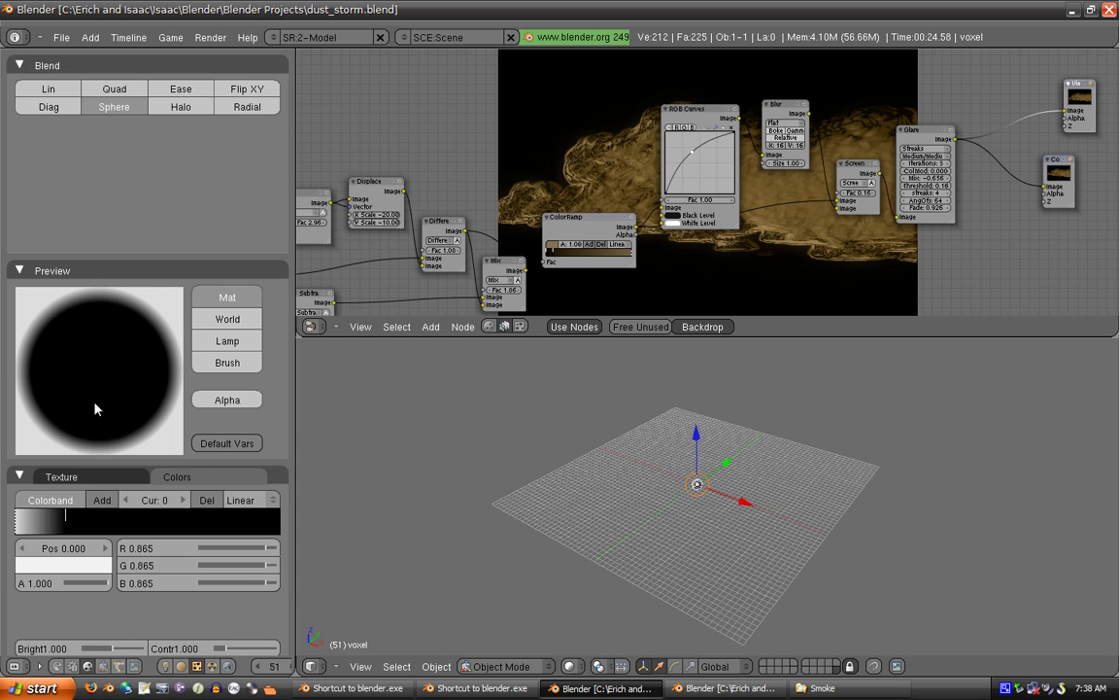
pyautogui.click(181, 666)
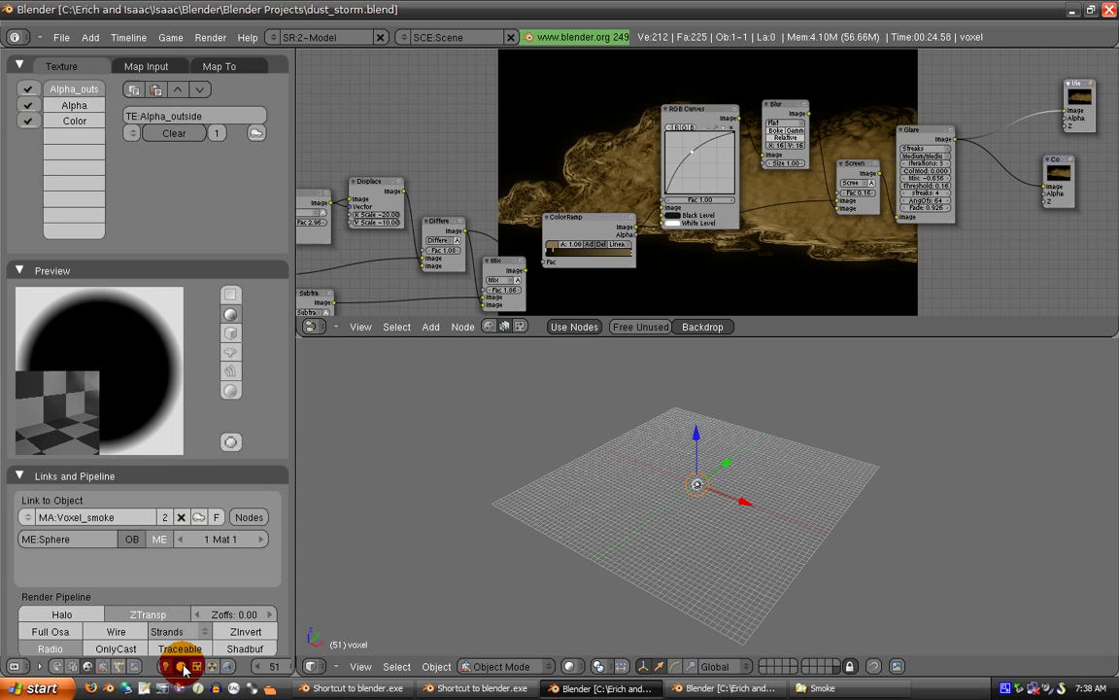
pyautogui.click(162, 67)
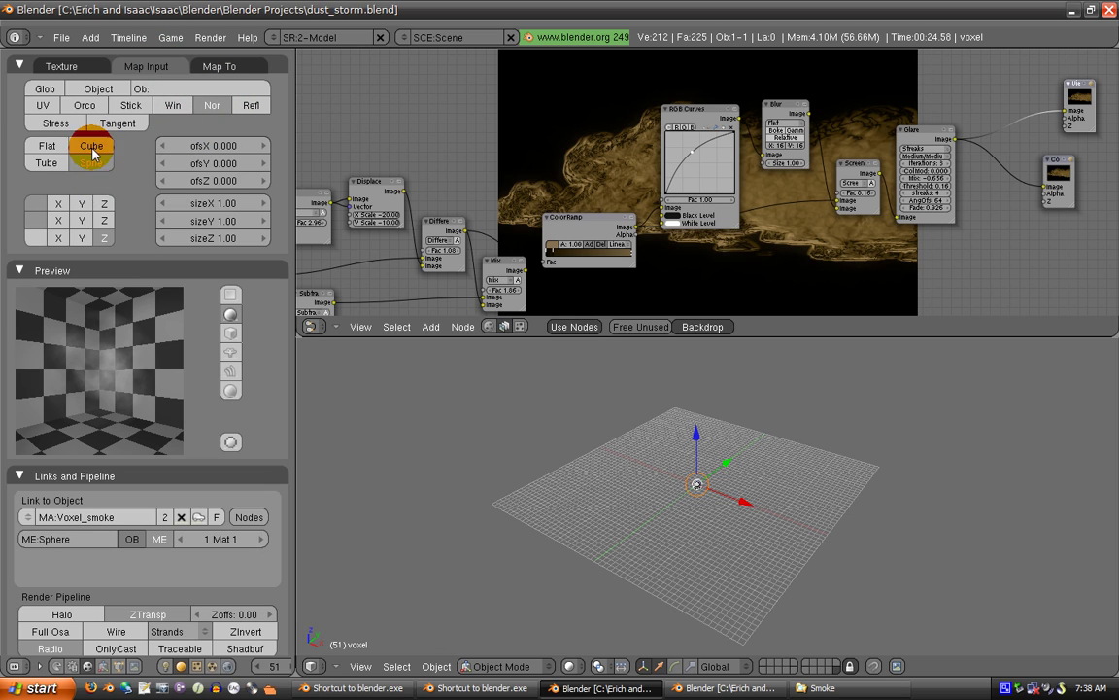
# Try alternative axis assignments for Alpha_outside's texture coordinates and restore the mapping that uses only Z in the third row
pyautogui.click(60, 204)
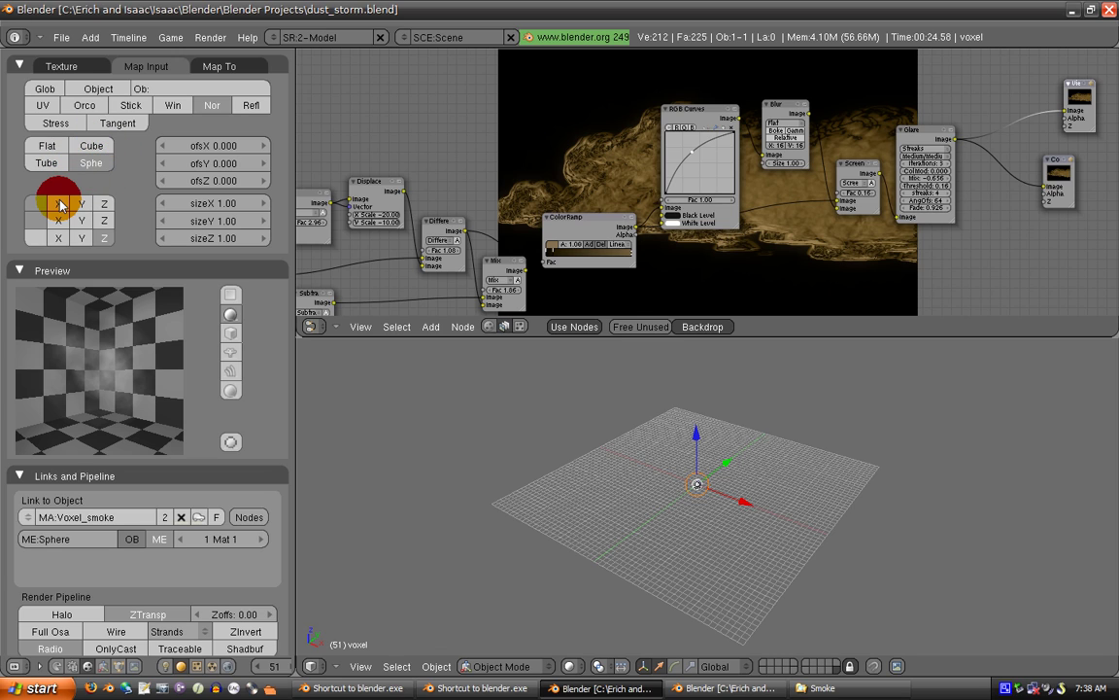
pyautogui.click(78, 222)
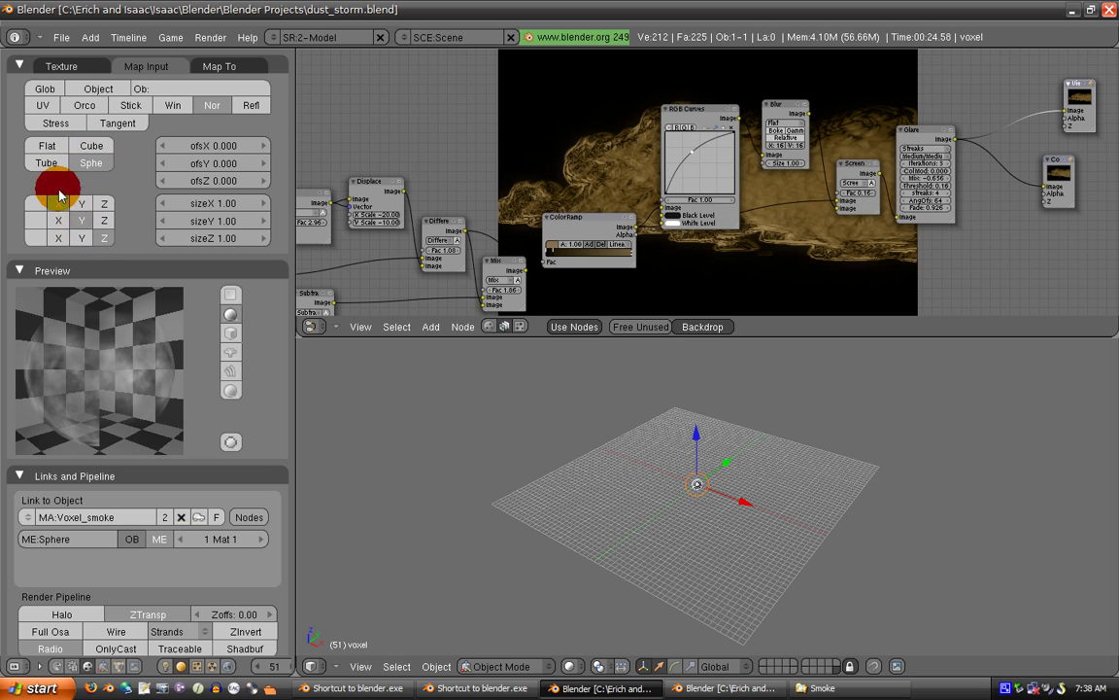
pyautogui.click(60, 206)
pyautogui.click(35, 204)
pyautogui.click(36, 238)
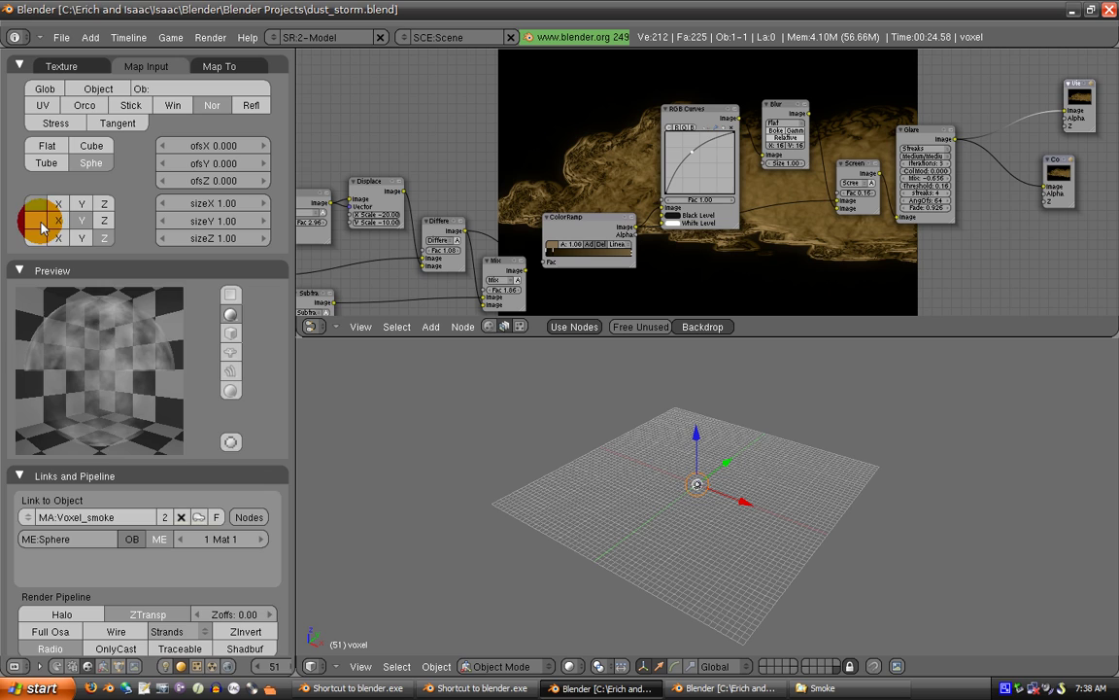
pyautogui.click(75, 238)
pyautogui.click(82, 221)
pyautogui.click(91, 239)
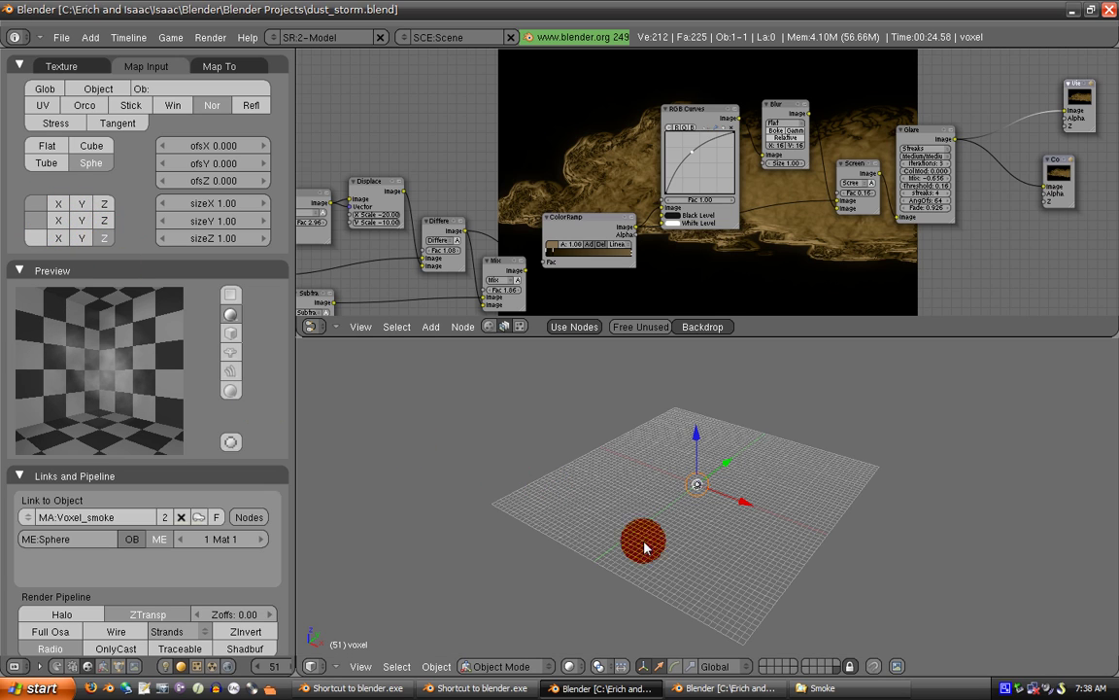
# Show the layer with the dust storm particles and select the camera, followed by the Large1 emitter
pyautogui.click(766, 666)
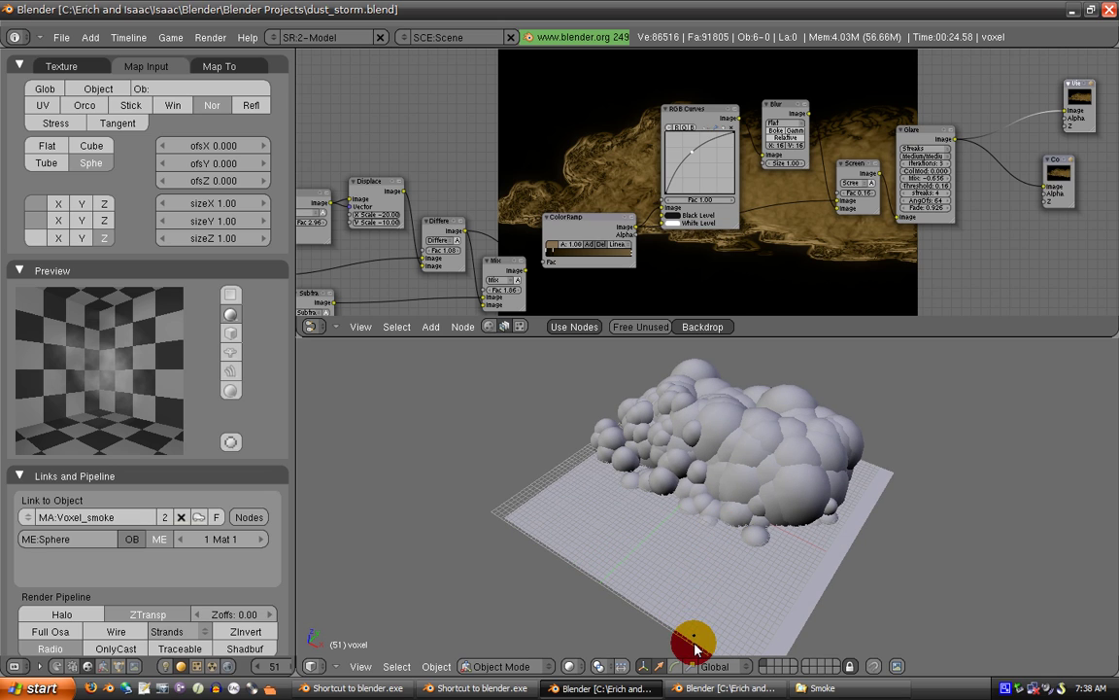
pyautogui.moveTo(693, 643); pyautogui.dragTo(711, 578, button='right')
pyautogui.press('Escape')
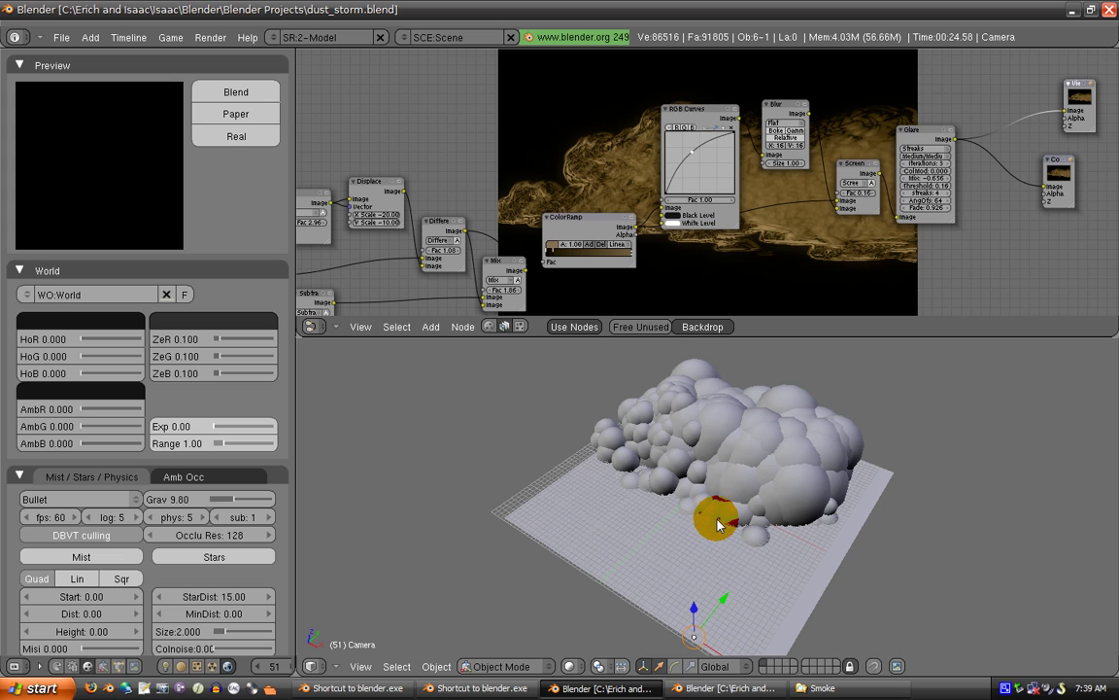
pyautogui.rightClick(669, 431)
# Return to the voxel sphere's layer, select the sphere and examine the Alpha and No RGB output settings of Alpha_outside
pyautogui.click(832, 671)
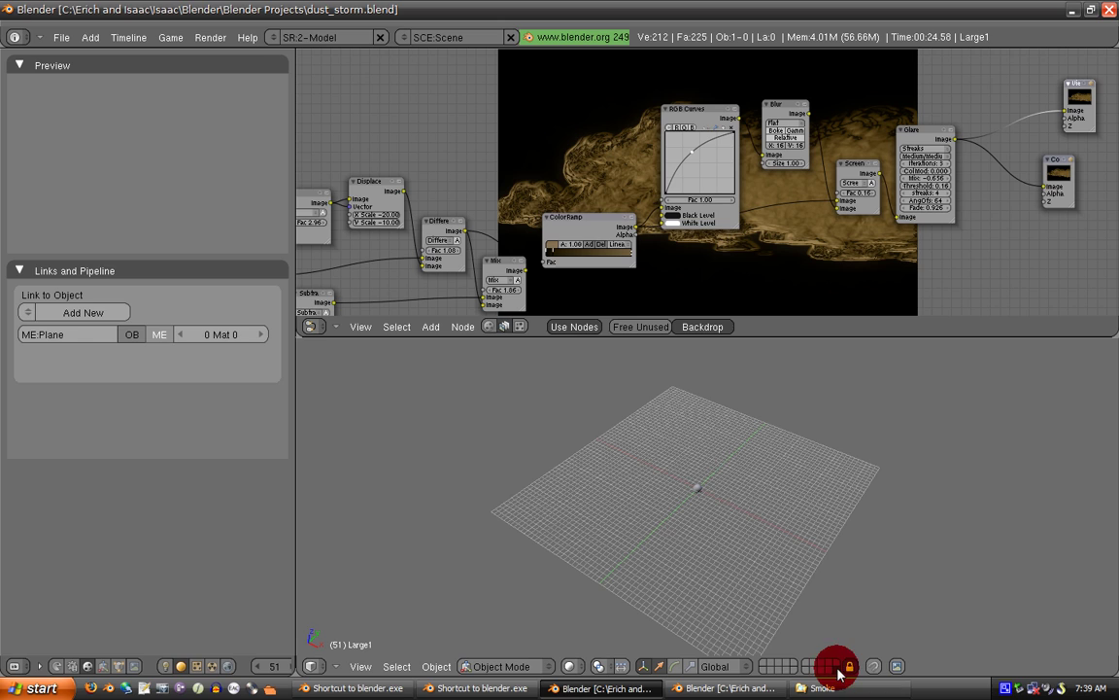
pyautogui.rightClick(698, 485)
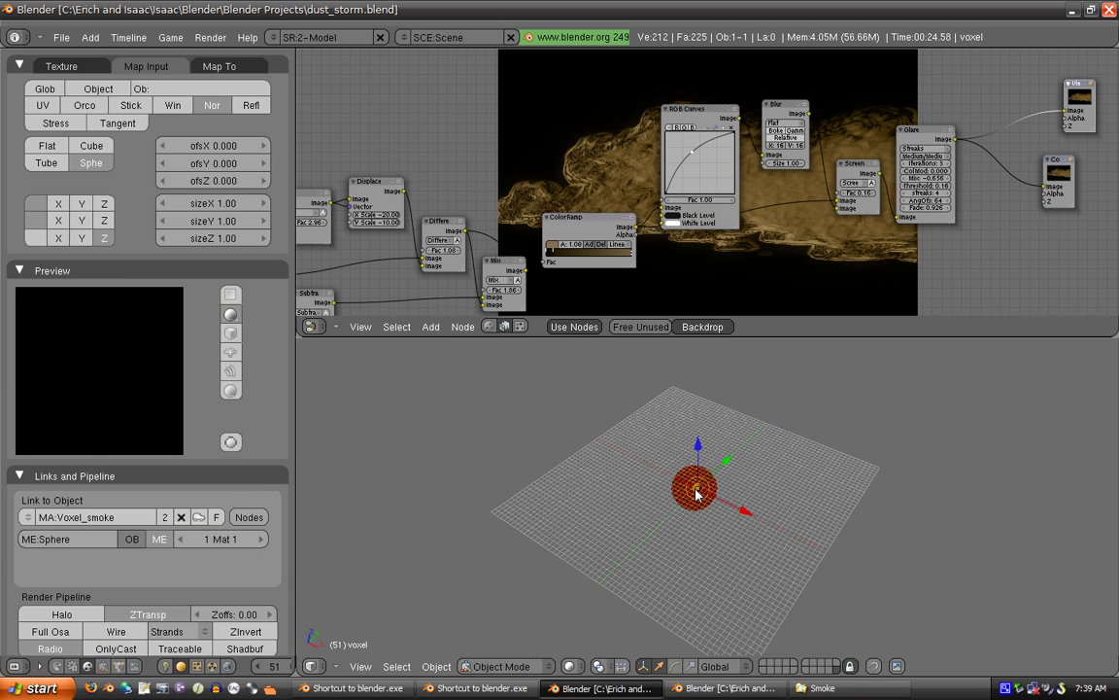
pyautogui.click(216, 64)
pyautogui.click(142, 110)
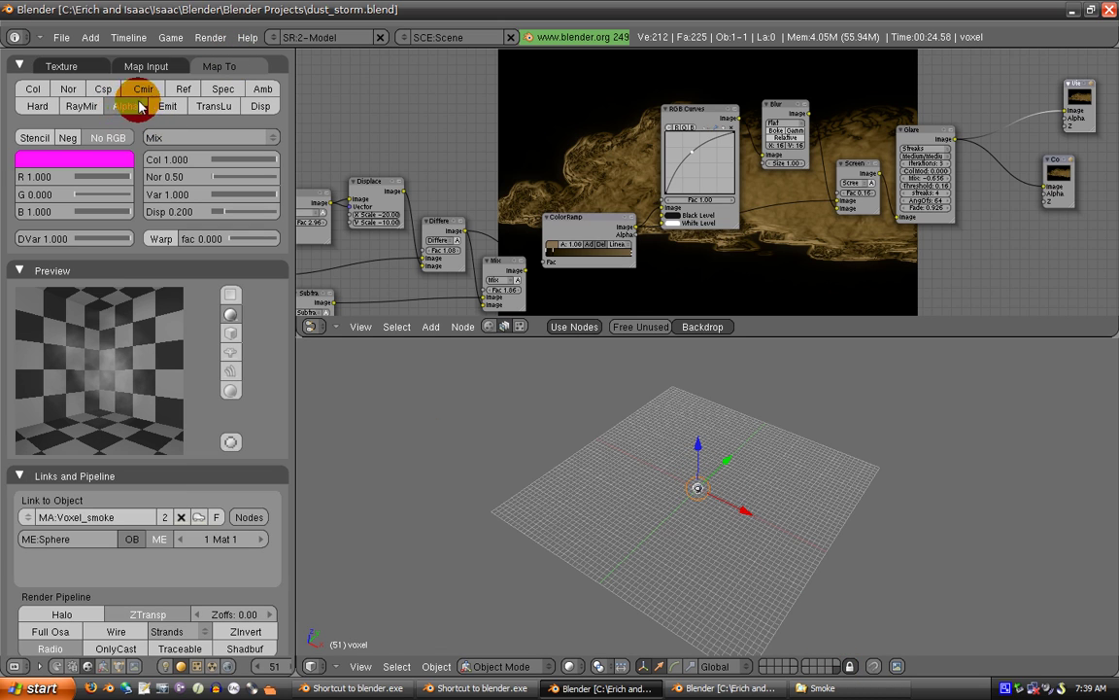
pyautogui.click(102, 140)
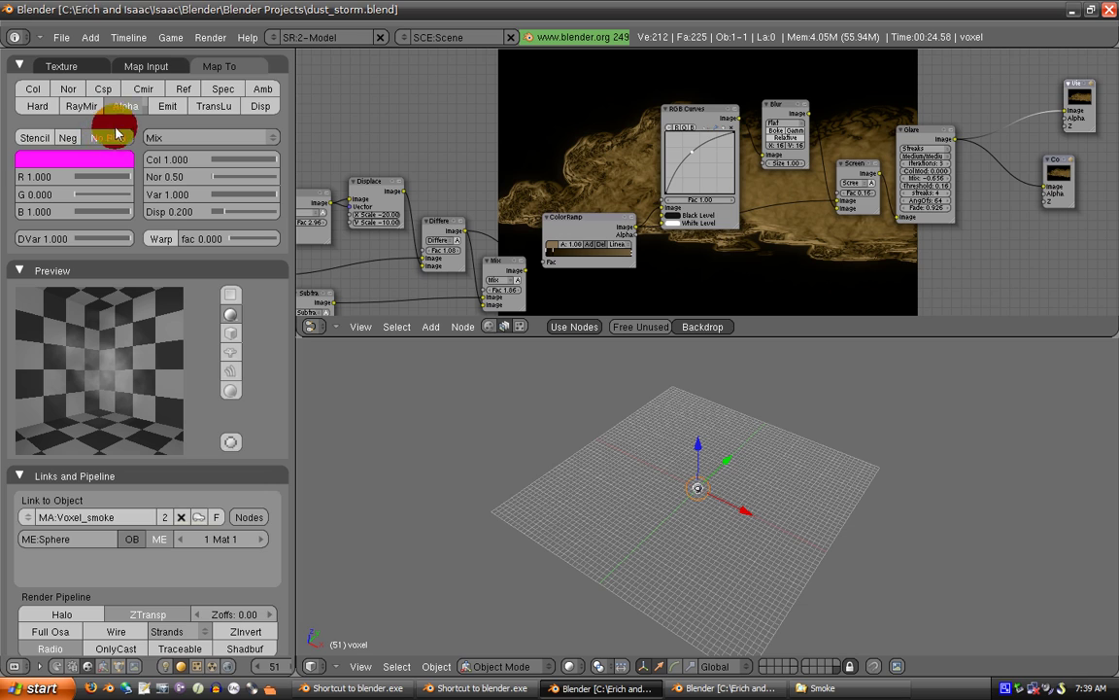
# Examine the Alpha and Color cloud textures of Voxel_smoke and return to the material settings with its preview
pyautogui.click(62, 64)
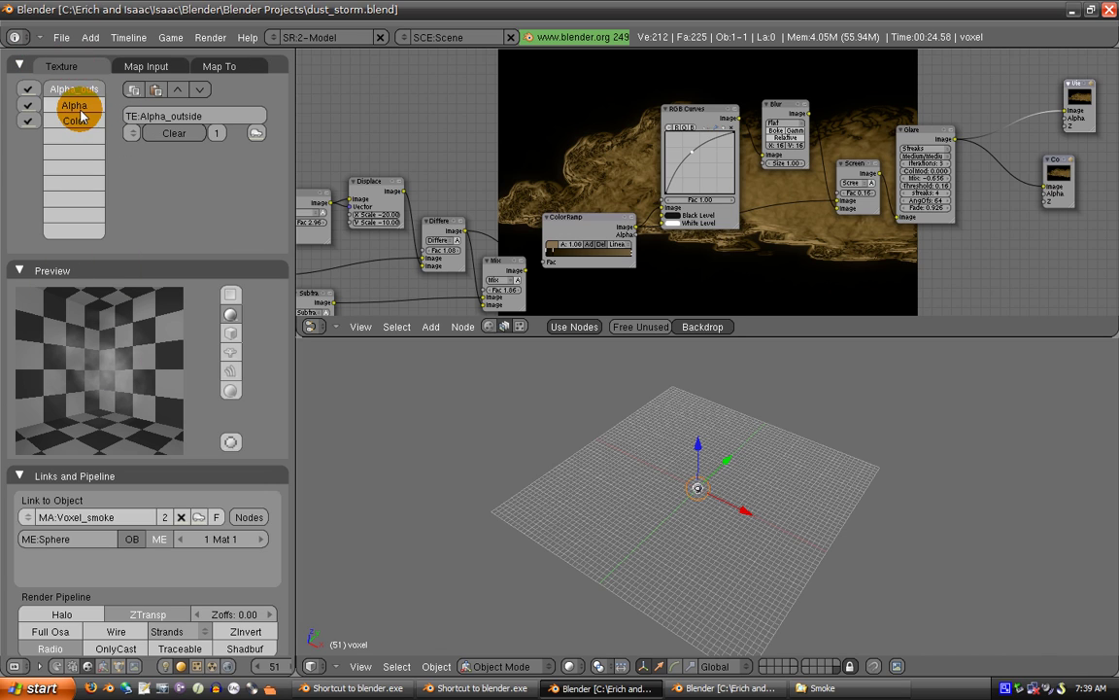
pyautogui.click(190, 666)
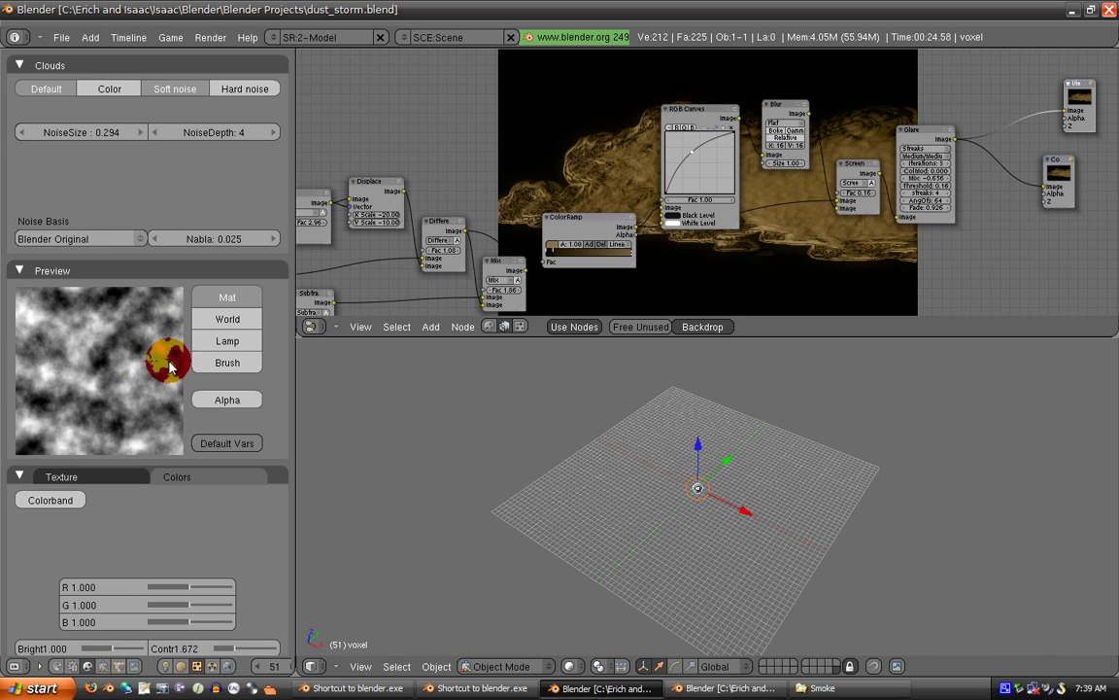
pyautogui.scroll(-3, 160, 416)
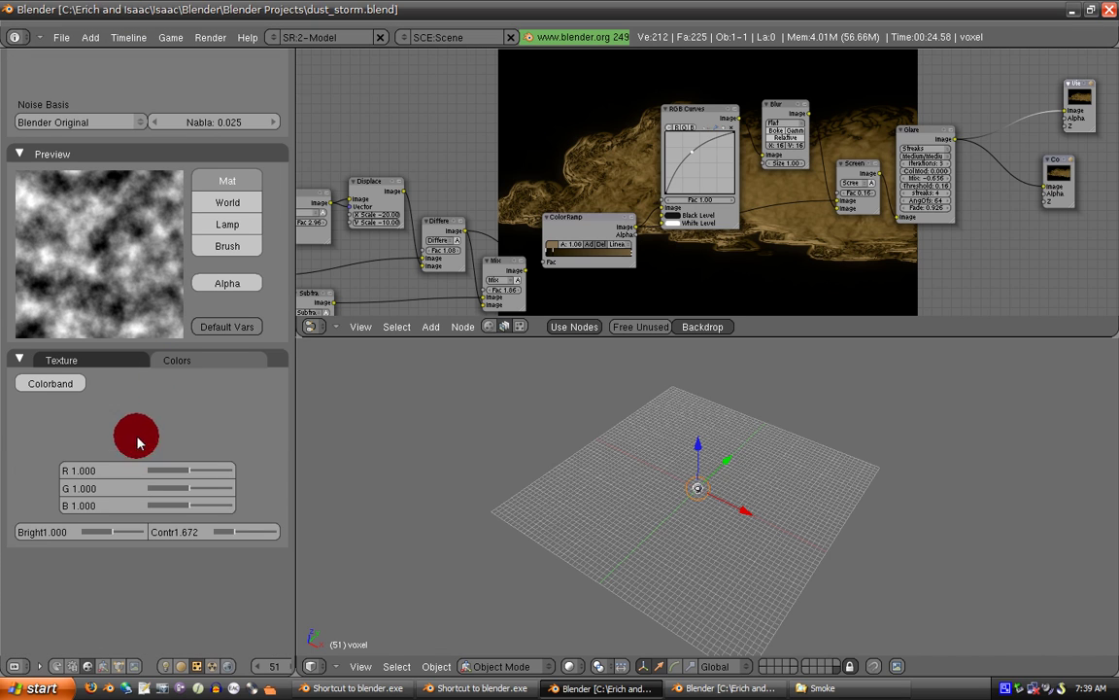
pyautogui.scroll(1, 137, 442)
pyautogui.click(114, 409)
pyautogui.click(105, 477)
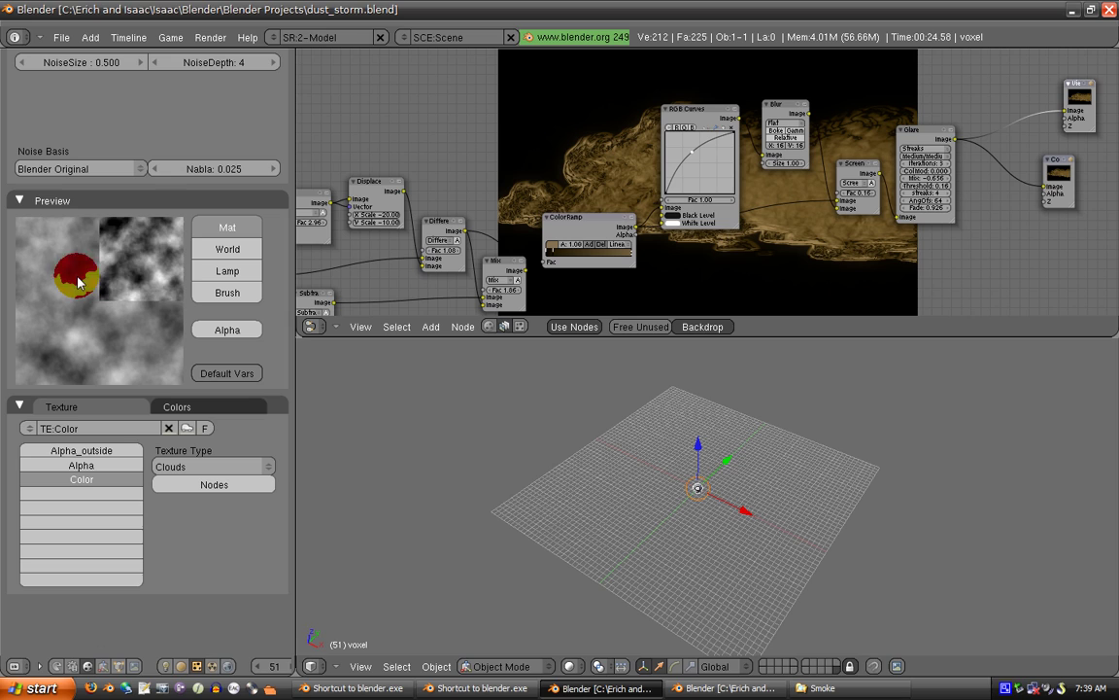
pyautogui.click(178, 666)
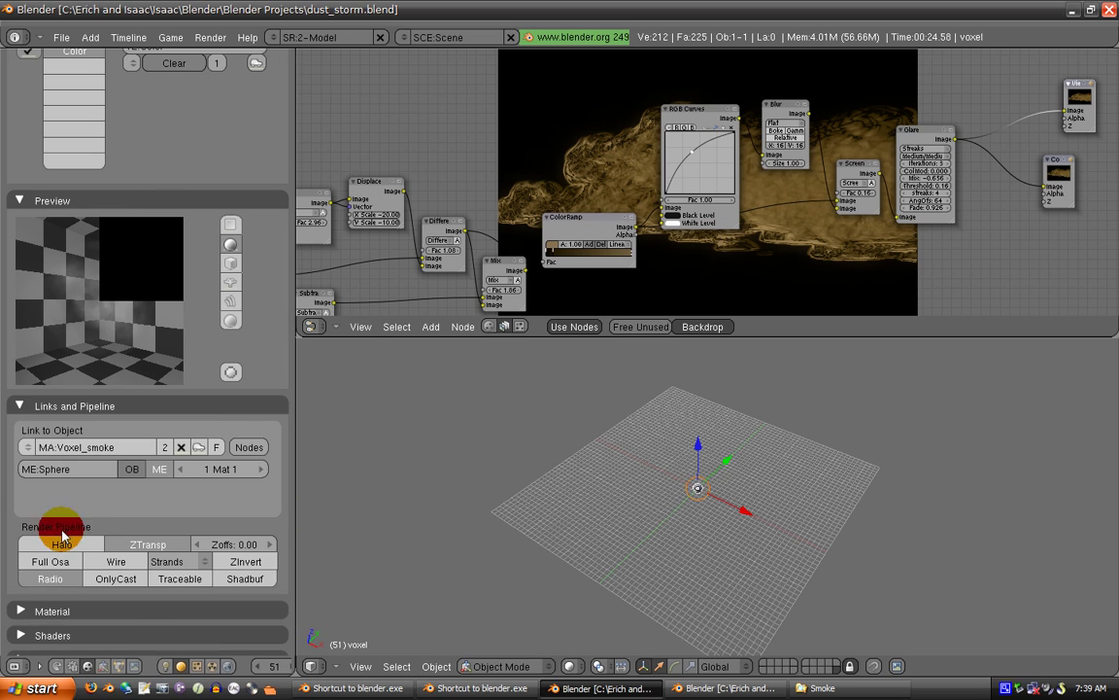
pyautogui.scroll(1, 78, 486)
pyautogui.scroll(-2, 107, 421)
pyautogui.scroll(2, 105, 418)
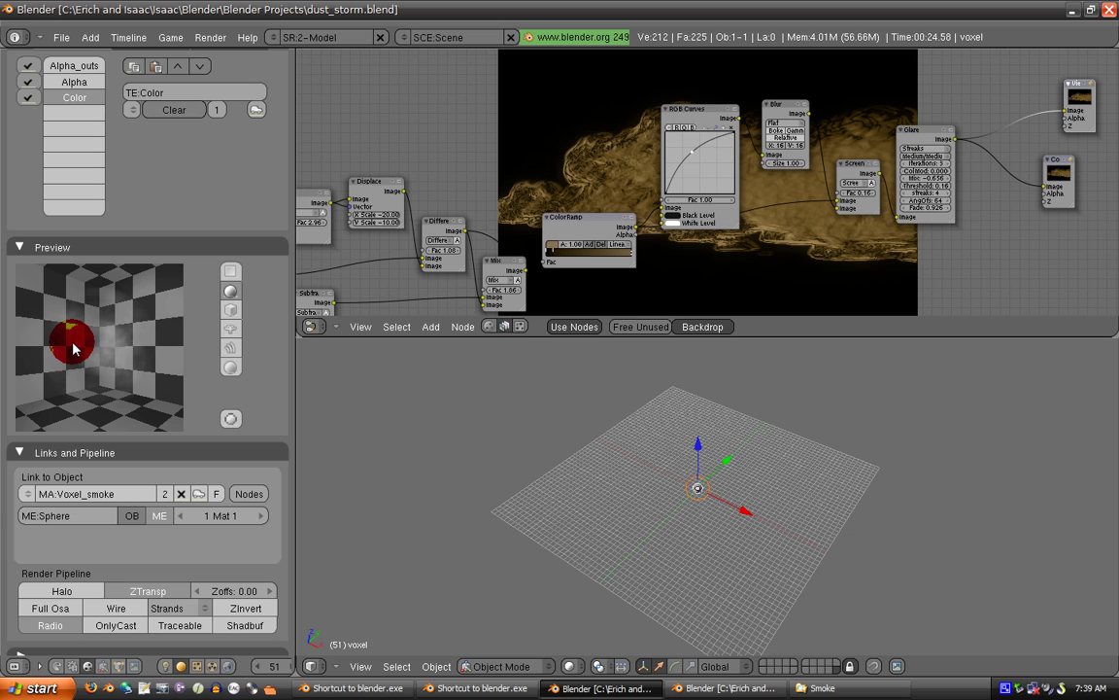
# Show the dust storm particle layer and examine the cloud of spheres from different angles
pyautogui.click(764, 659)
pyautogui.moveTo(688, 480)
pyautogui.mouseDown(button='middle')
pyautogui.moveTo(682, 516)
pyautogui.moveTo(664, 480)
pyautogui.mouseUp(button='middle')
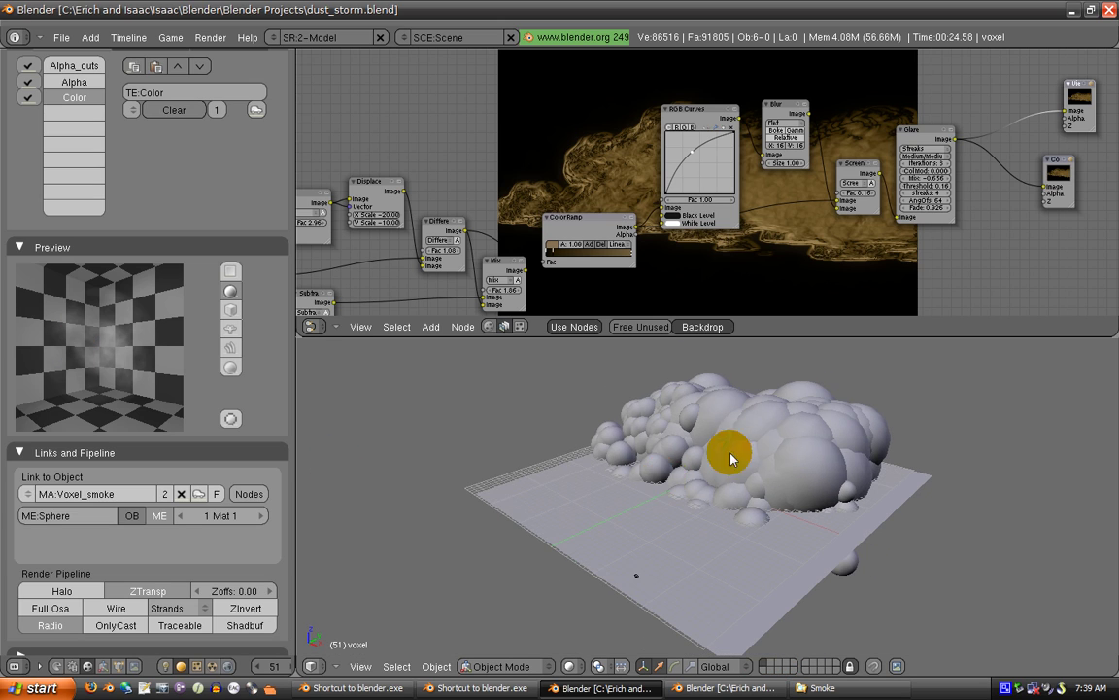
pyautogui.moveTo(679, 409); pyautogui.dragTo(724, 473, button='middle')
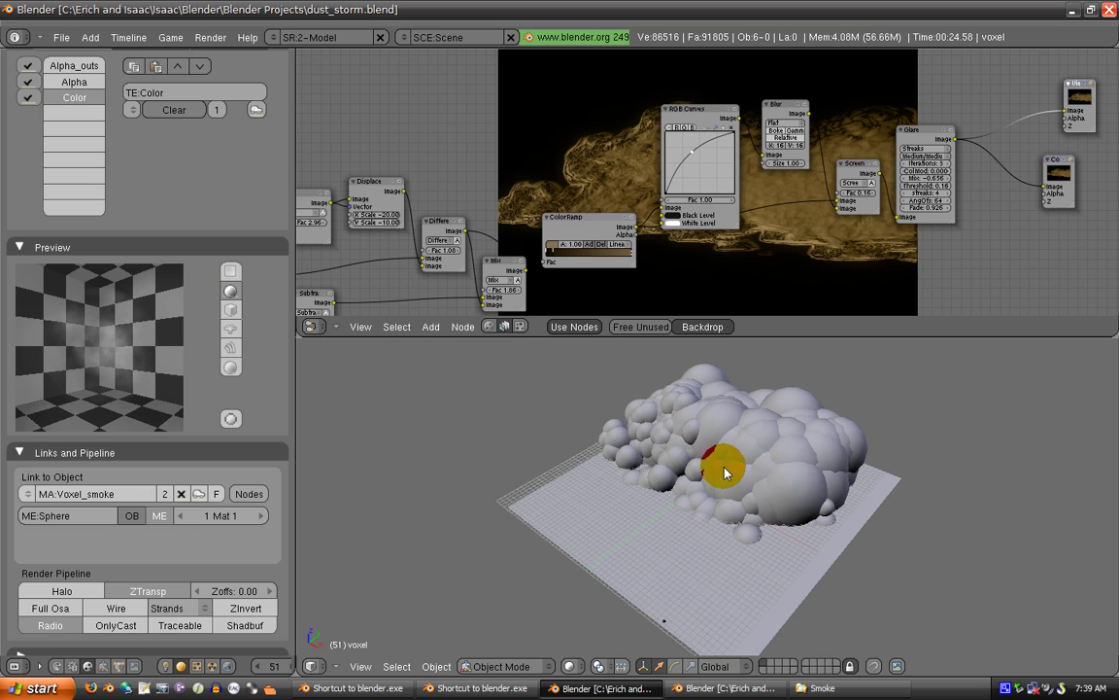
# Examine the rendered dust storm in the compositor backdrop together with its node chain
pyautogui.click(604, 175)
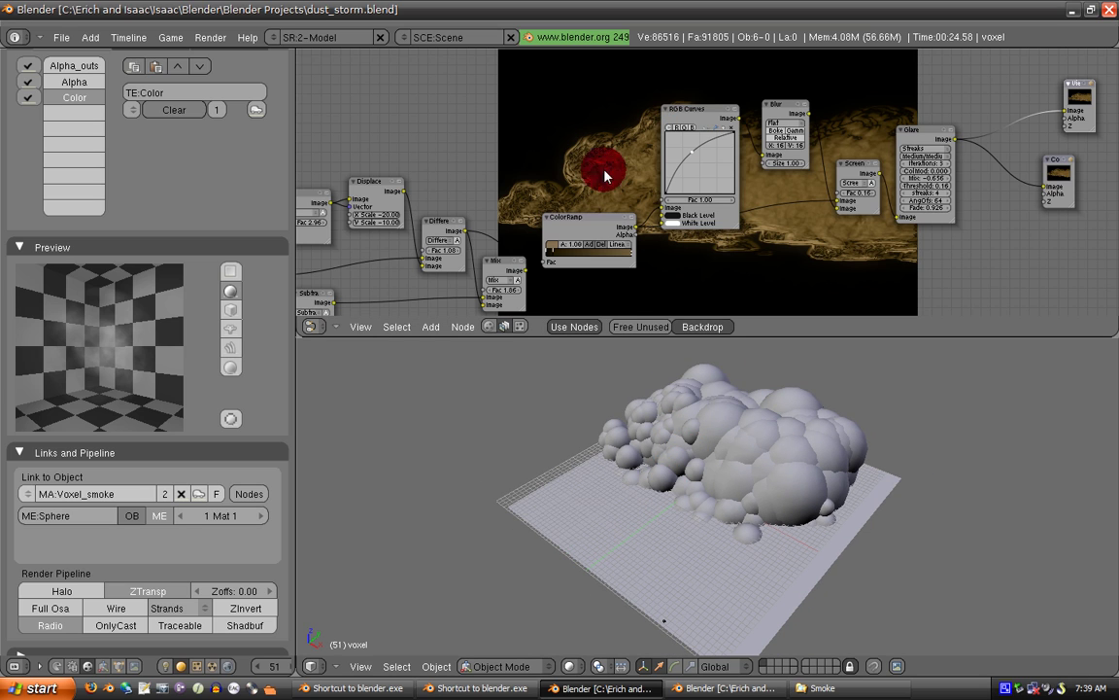
pyautogui.moveTo(689, 143); pyautogui.dragTo(657, 330, button='middle')
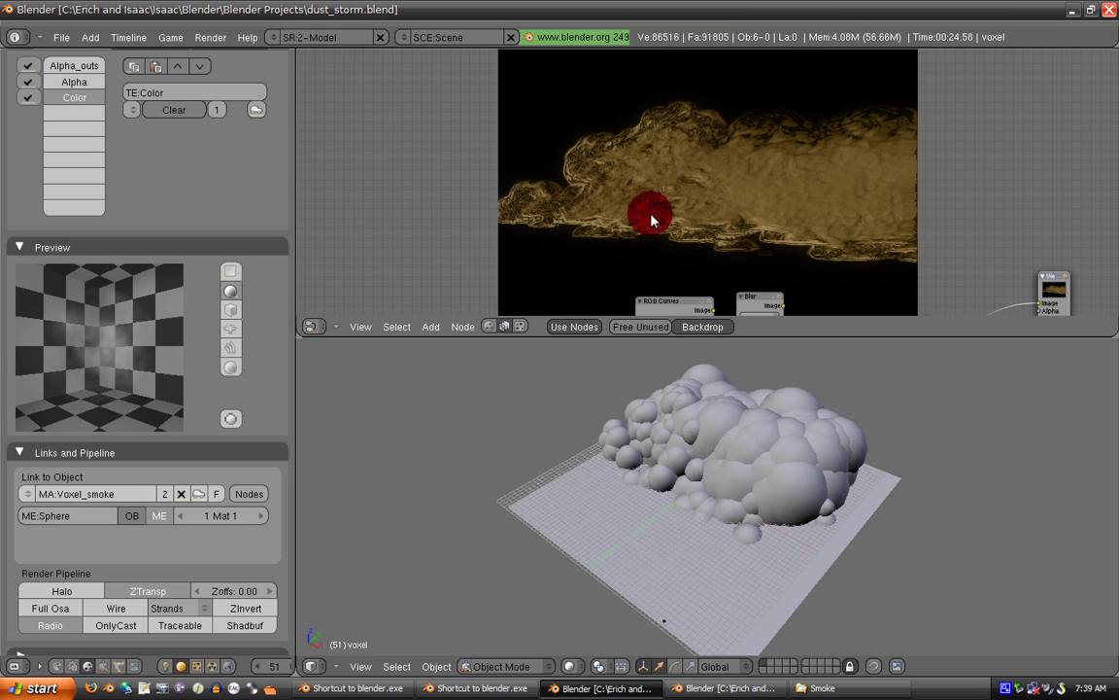
pyautogui.moveTo(651, 221); pyautogui.dragTo(583, 200, button='middle')
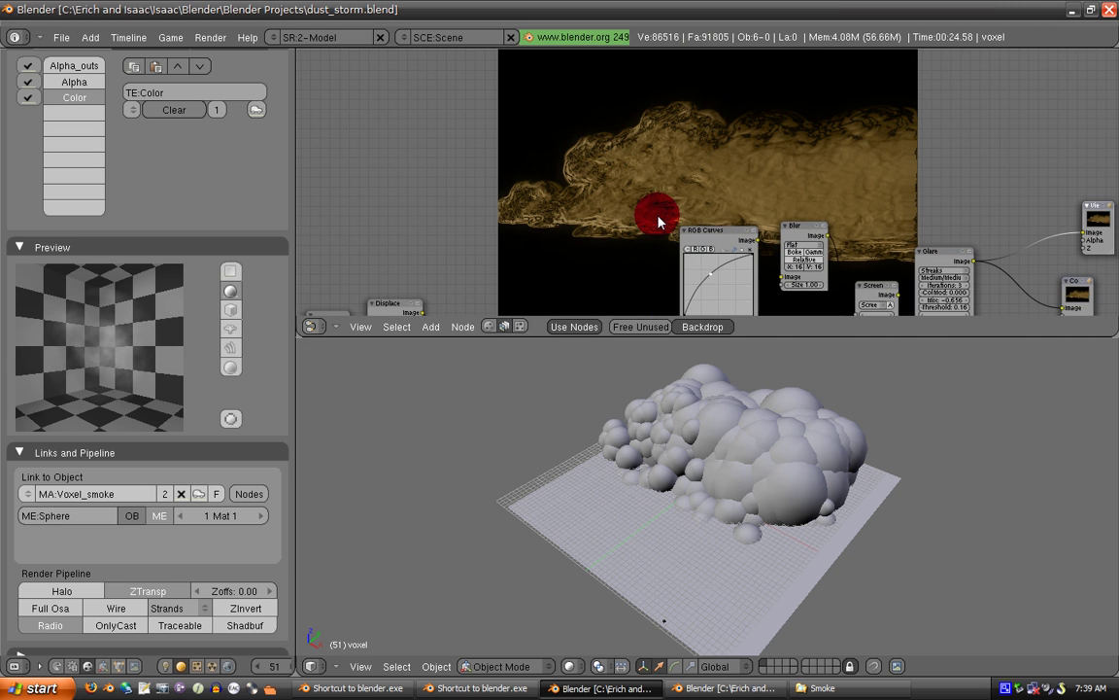
pyautogui.moveTo(670, 224); pyautogui.dragTo(673, 285, button='middle')
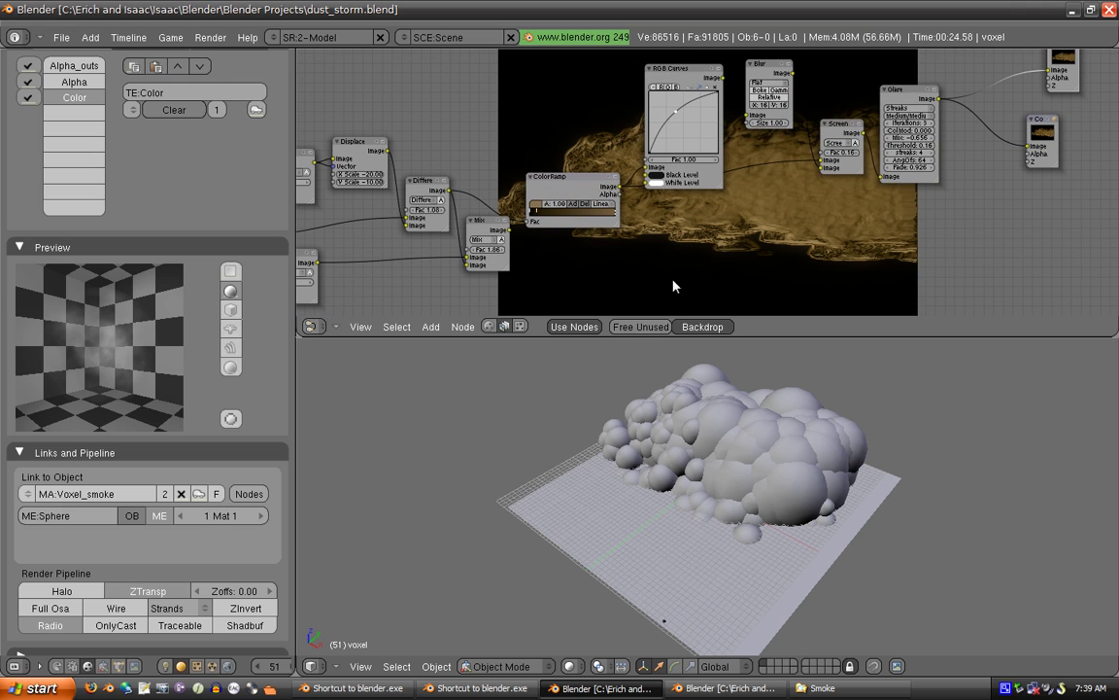
# Close the dust_storm.blend window and switch to the Smoke folder of test videos
pyautogui.click(1110, 10)
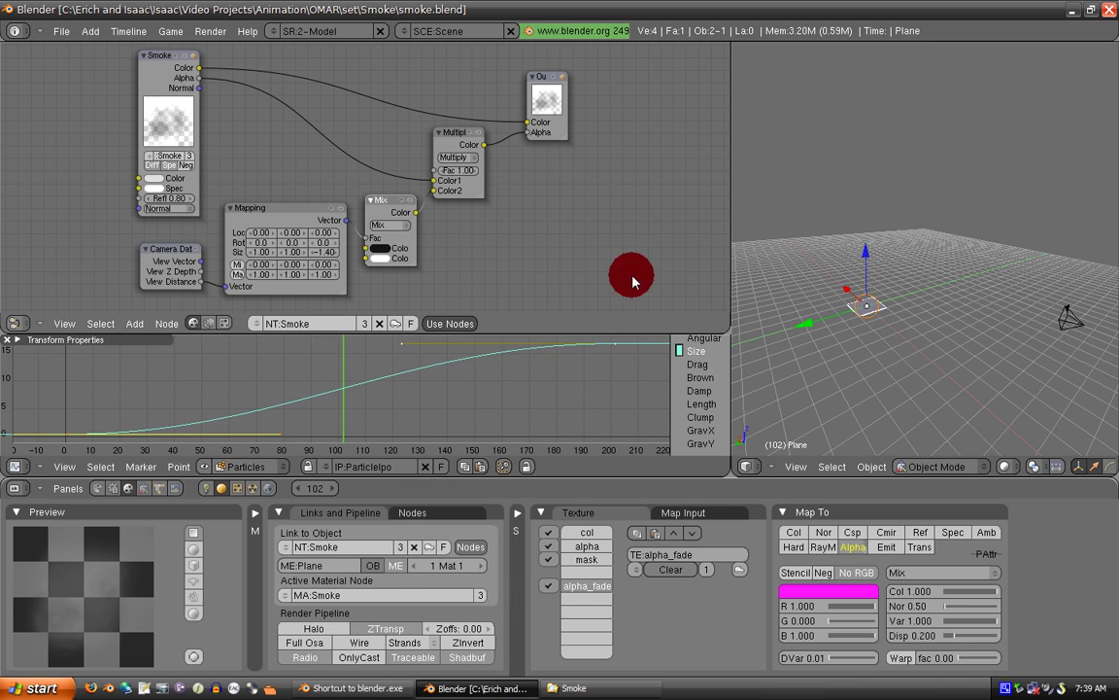
pyautogui.click(597, 686)
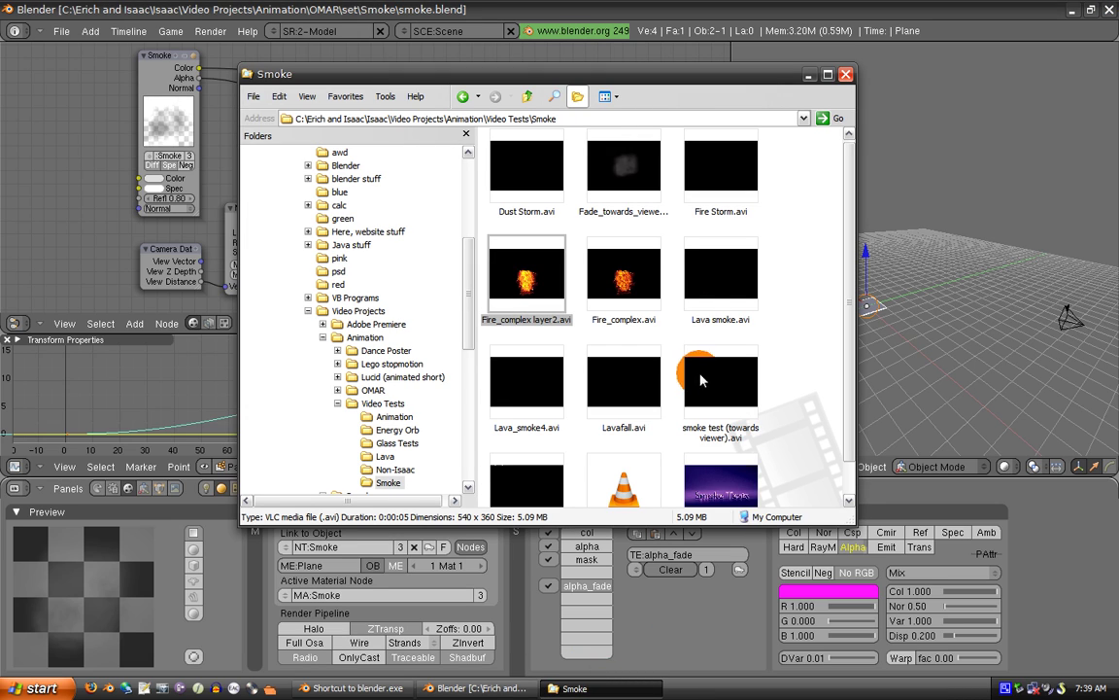
pyautogui.scroll(-1, 675, 288)
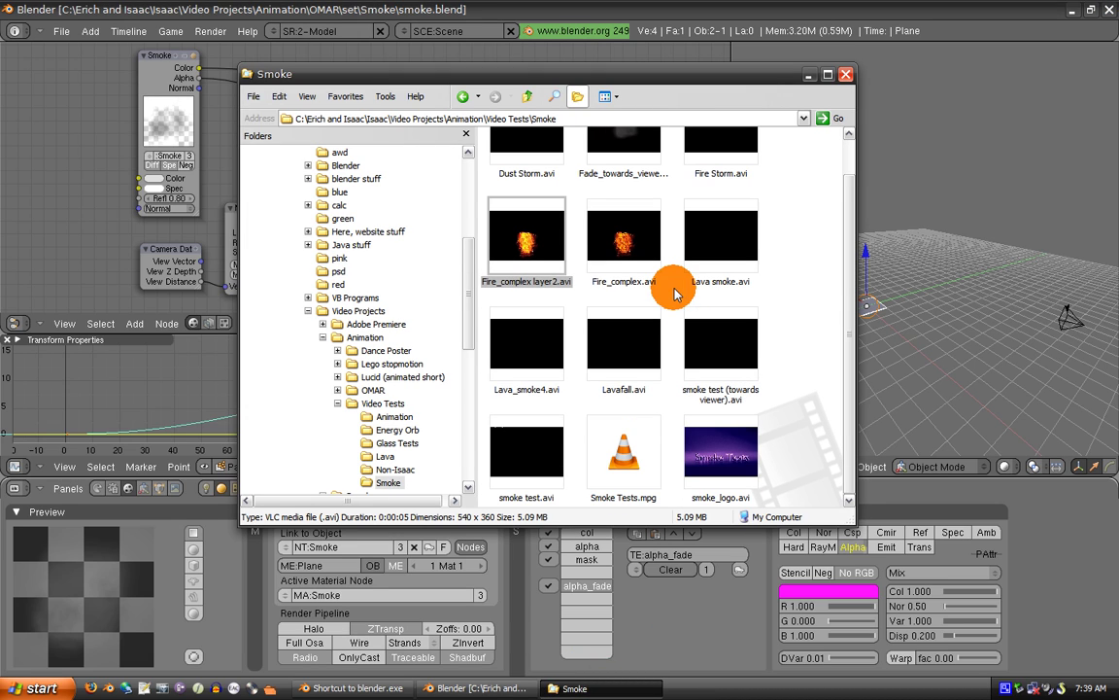
# Play smoke test (towards viewer).avi in Windows Media Player and watch the smoke approach the camera
pyautogui.rightClick(692, 334)
pyautogui.click(810, 397)
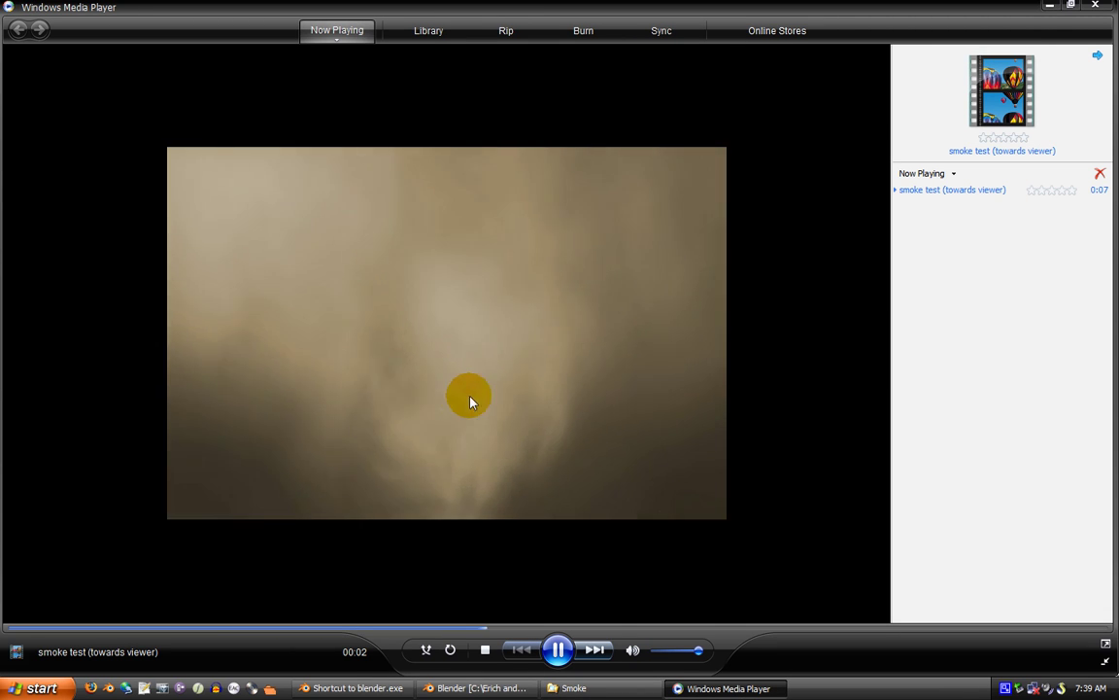
pyautogui.click(510, 385)
pyautogui.click(435, 455)
pyautogui.click(446, 452)
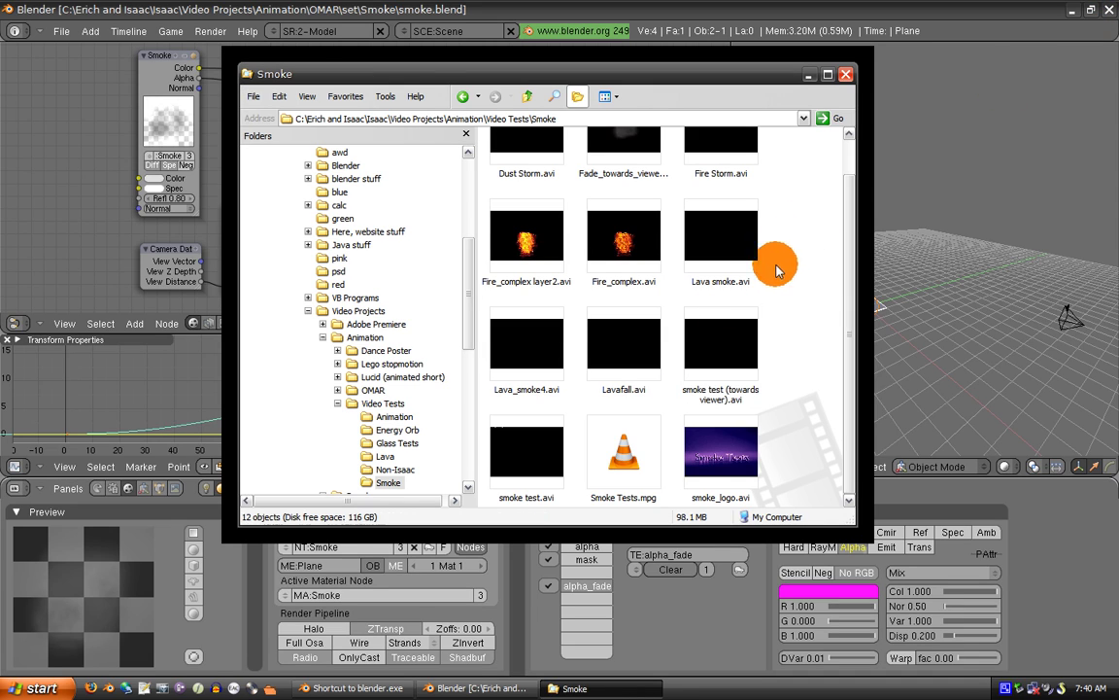
# Play Fade_towards_viewer.avi from the Smoke folder in Windows Media Player
pyautogui.scroll(1, 775, 262)
pyautogui.rightClick(637, 165)
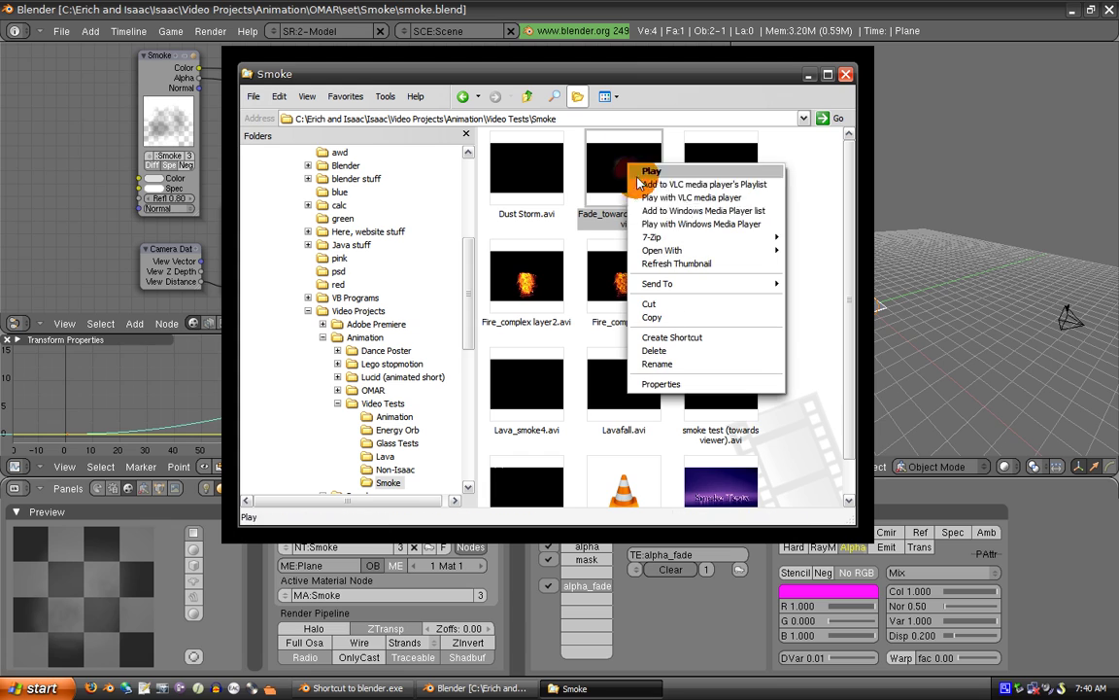
pyautogui.click(699, 224)
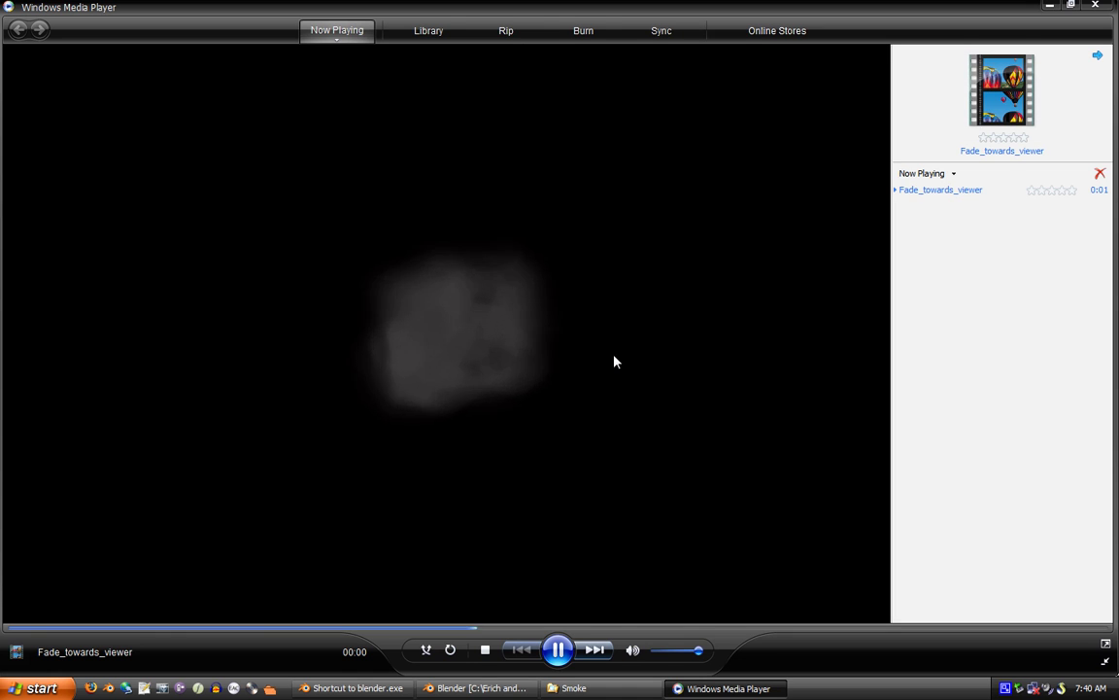
pyautogui.click(559, 649)
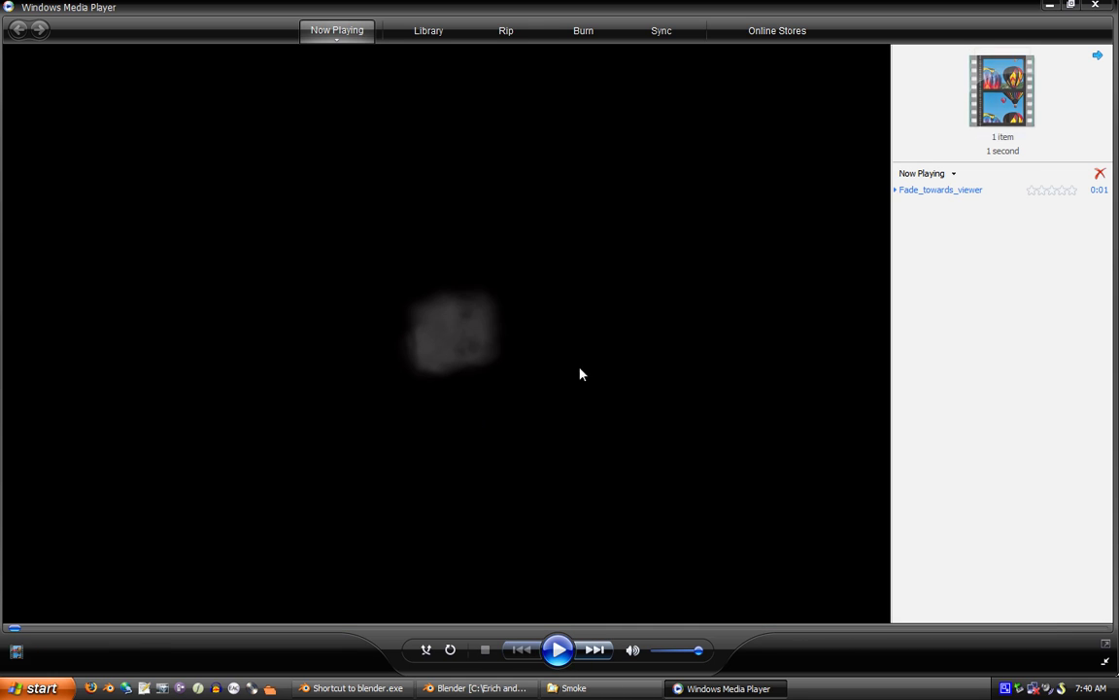
# Replay the Fade_towards_viewer clip and switch back to the smoke.blend window in Blender
pyautogui.click(554, 646)
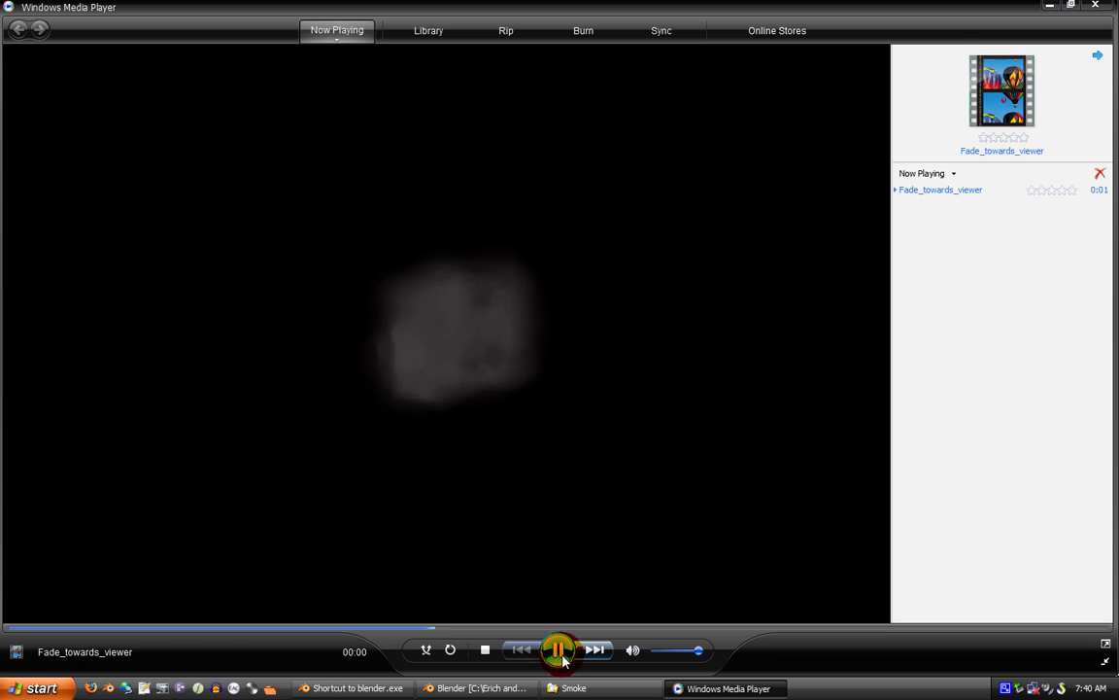
pyautogui.click(1068, 5)
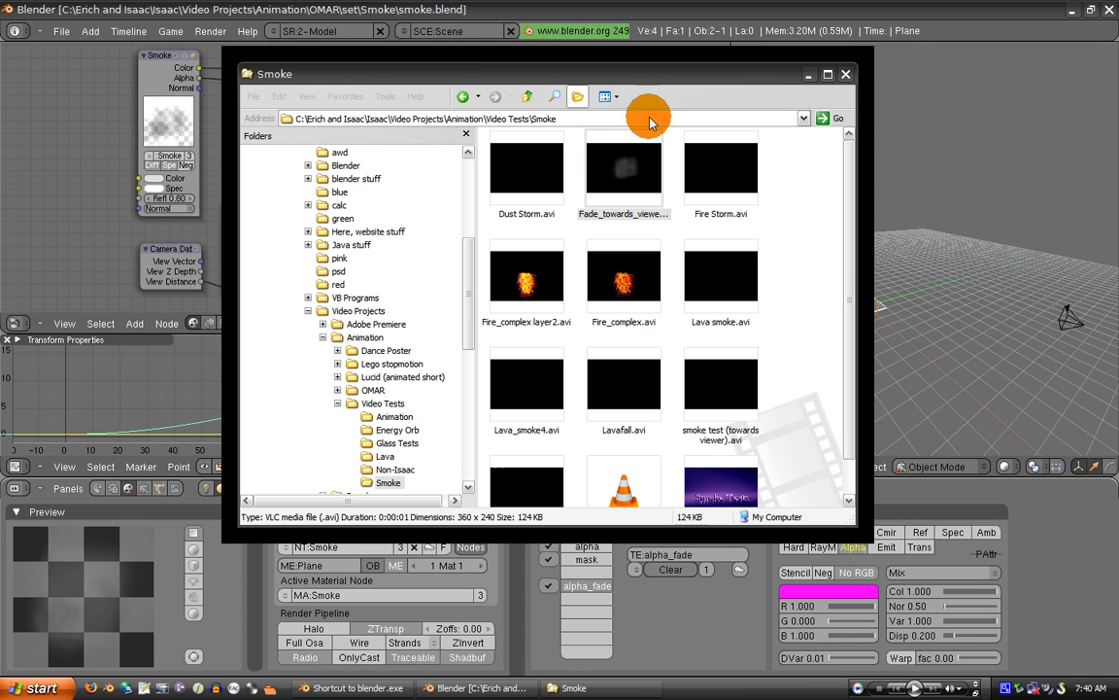
pyautogui.click(716, 6)
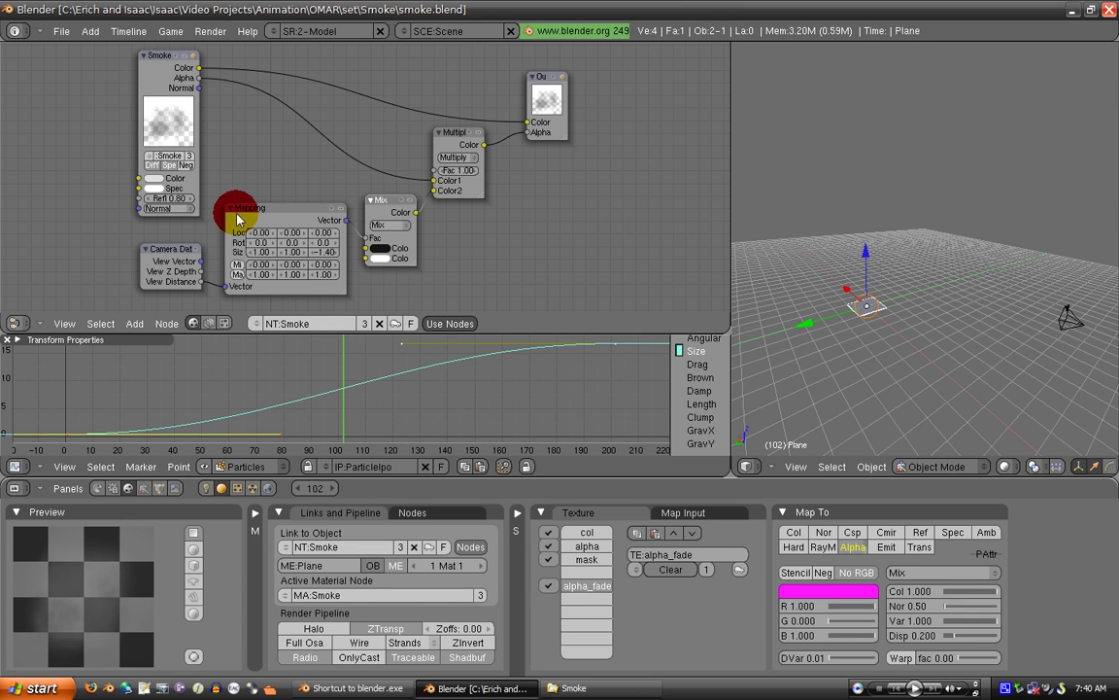
# Shift the Camera Data and Mapping nodes slightly apart from their neighbours in the Smoke material's node tree
pyautogui.moveTo(350, 220); pyautogui.dragTo(340, 222, button='middle')
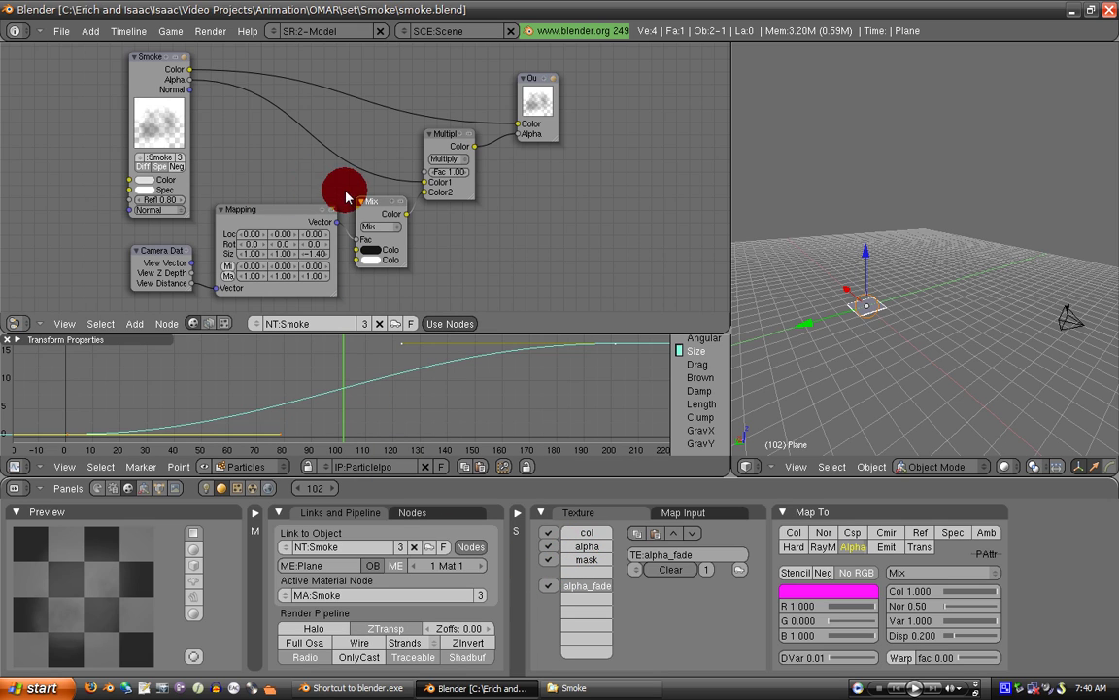
pyautogui.moveTo(344, 195); pyautogui.dragTo(346, 175, button='middle')
pyautogui.moveTo(152, 250); pyautogui.dragTo(153, 246)
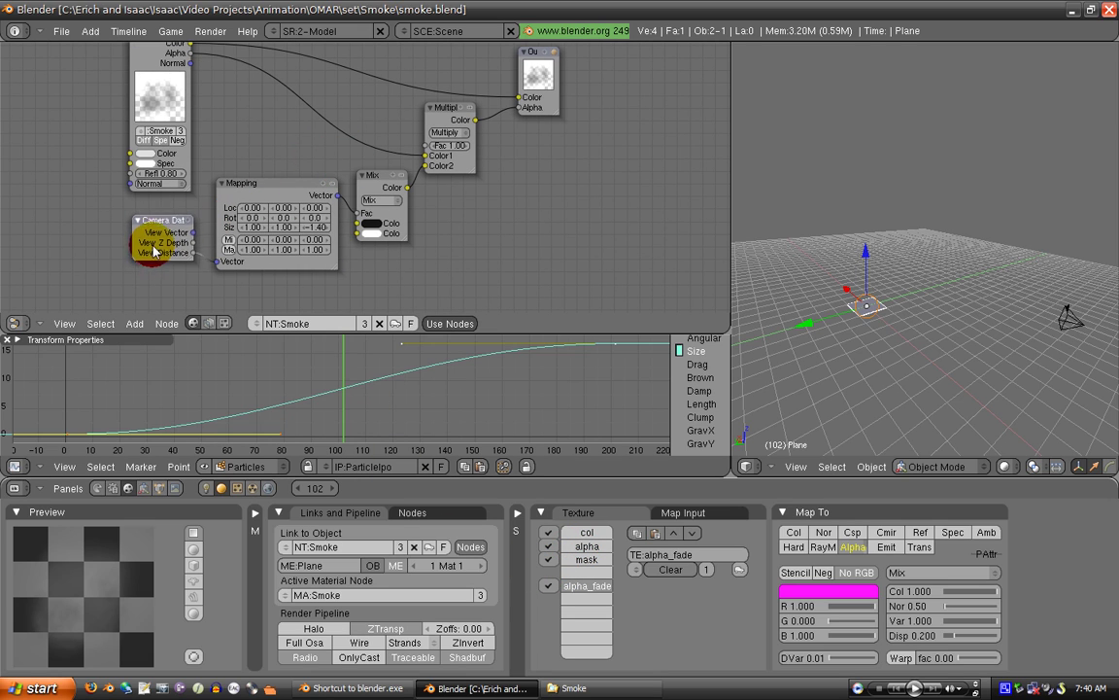
pyautogui.moveTo(153, 260); pyautogui.dragTo(137, 255, button='right')
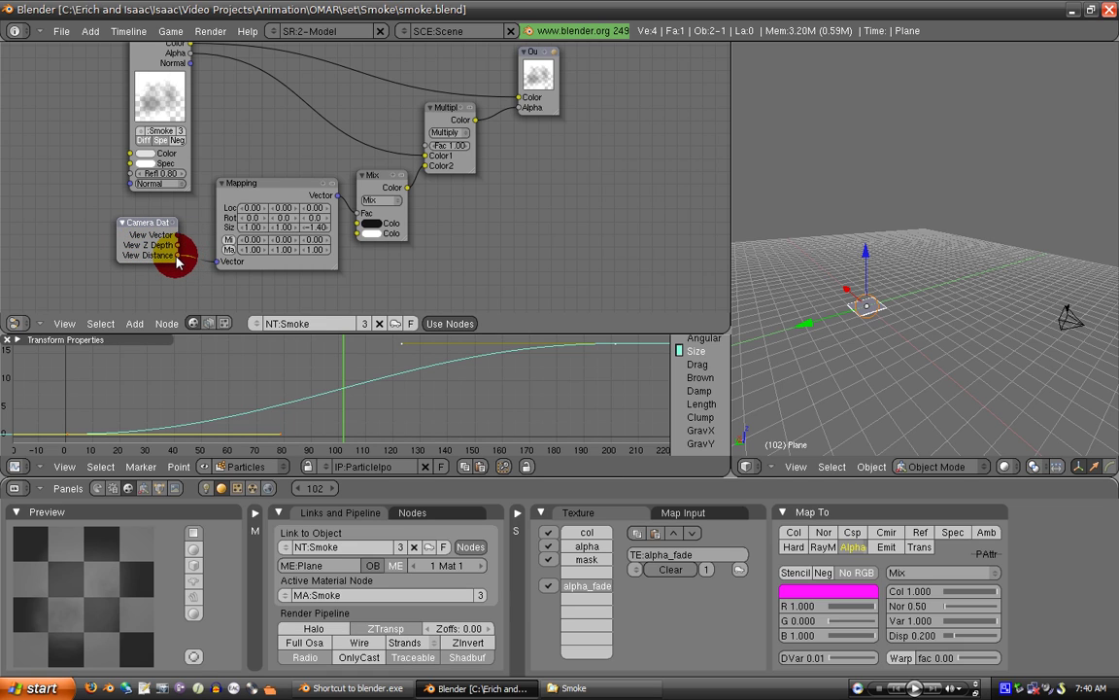
pyautogui.moveTo(236, 205); pyautogui.dragTo(236, 203)
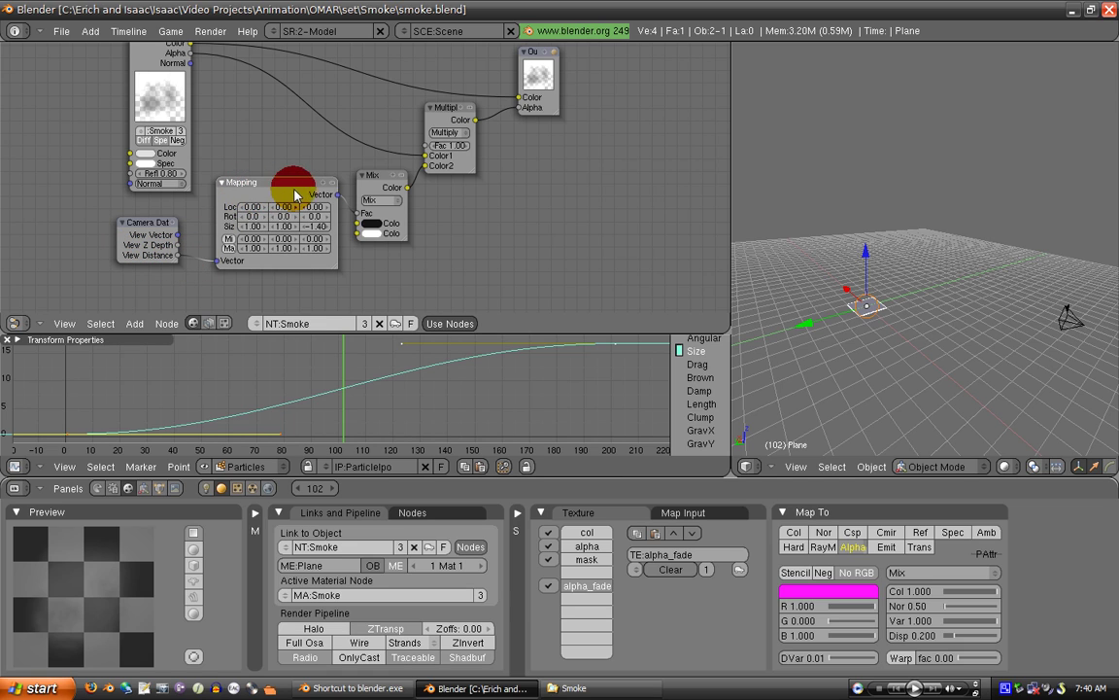
pyautogui.moveTo(286, 195); pyautogui.dragTo(223, 223, button='right')
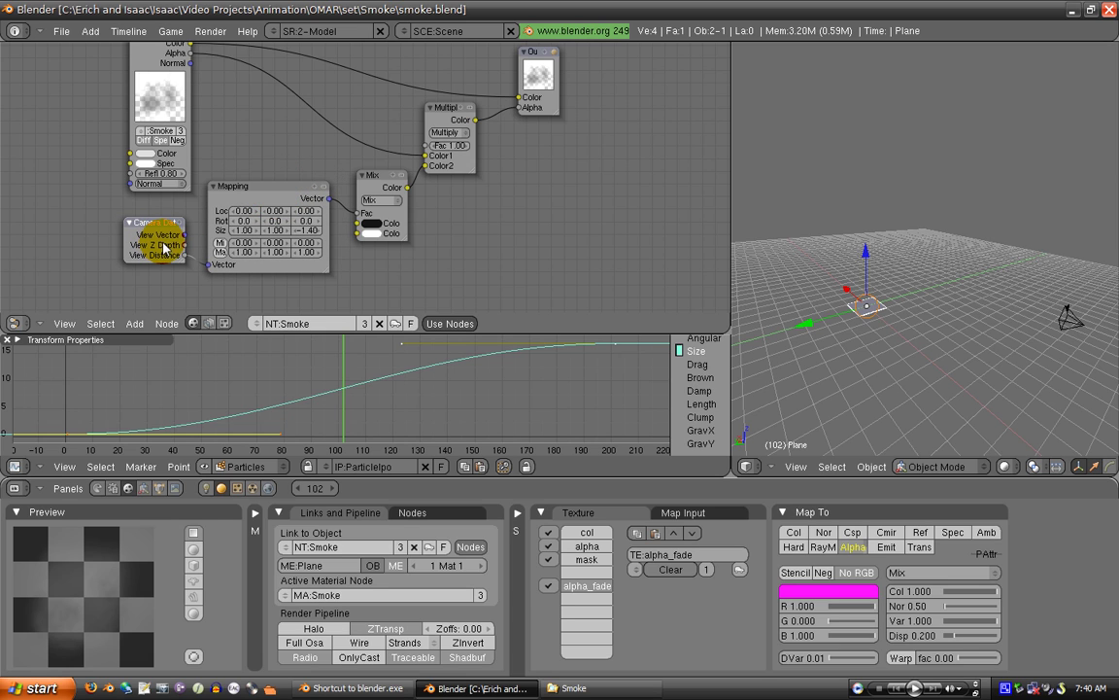
# Check the camera in the scene and the Z size in the Mapping node of the smoke plane's material
pyautogui.rightClick(1067, 323)
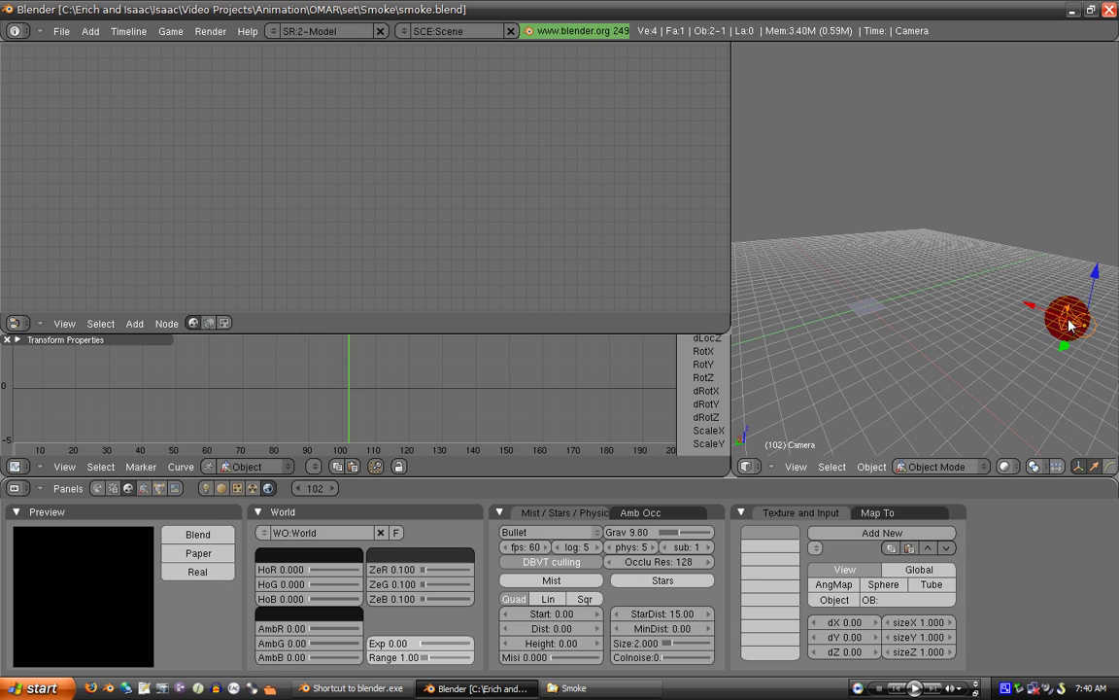
pyautogui.rightClick(865, 307)
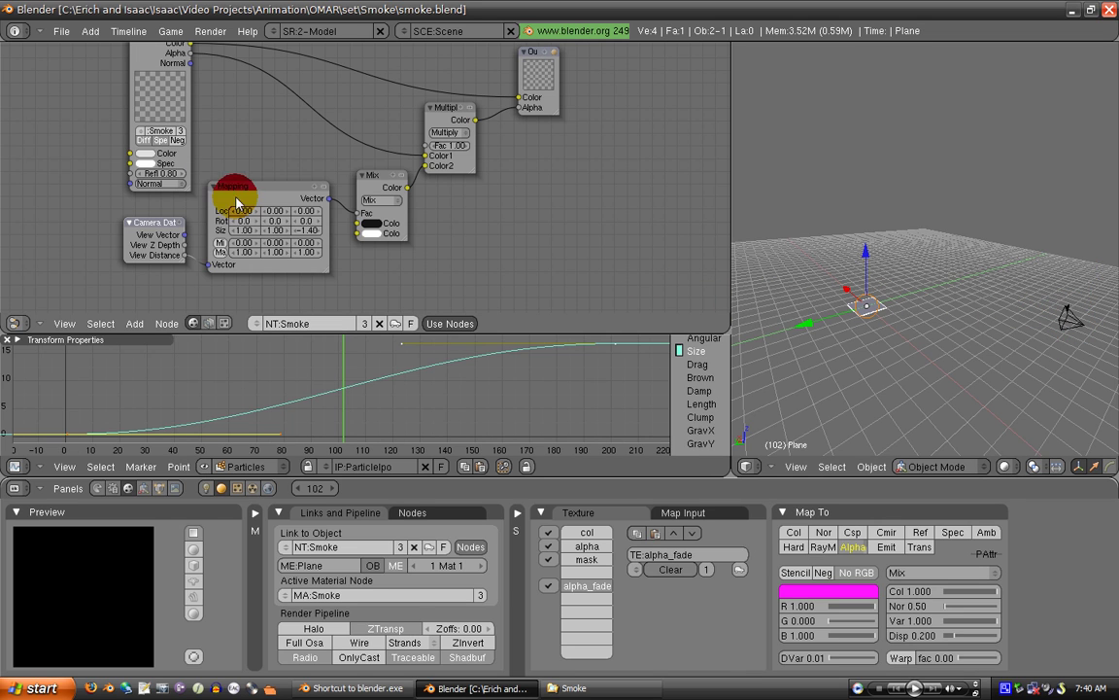
pyautogui.click(306, 230)
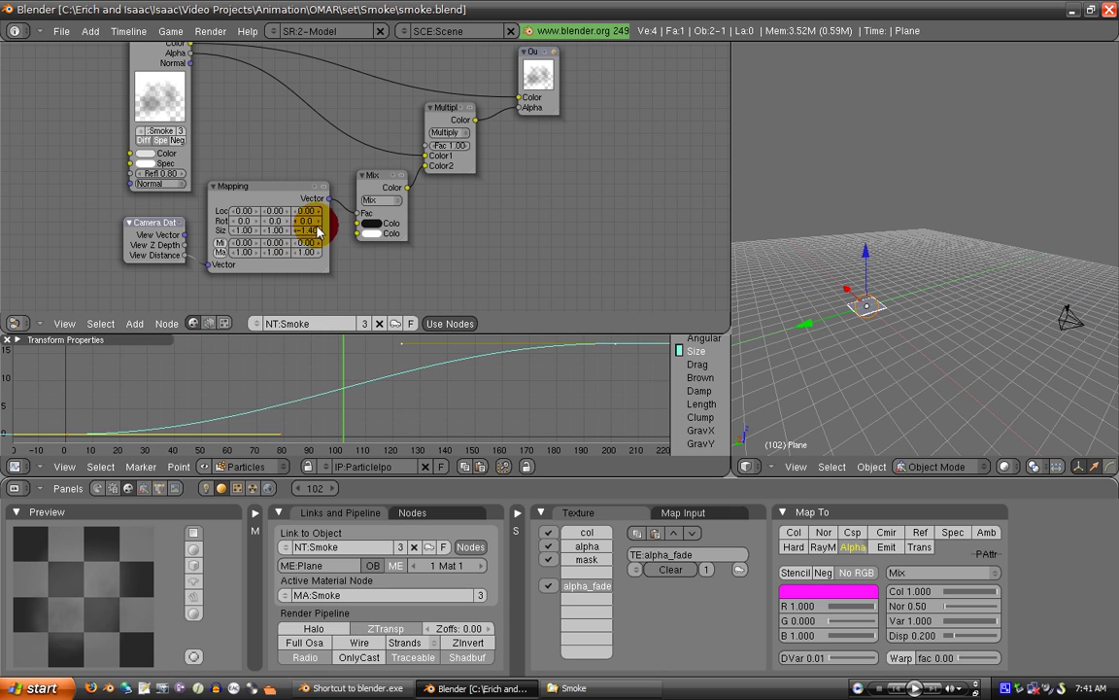
# Try moving the camera along its local Z axis near the smoke plane, and reselect the plane
pyautogui.rightClick(1068, 324)
pyautogui.press('g')
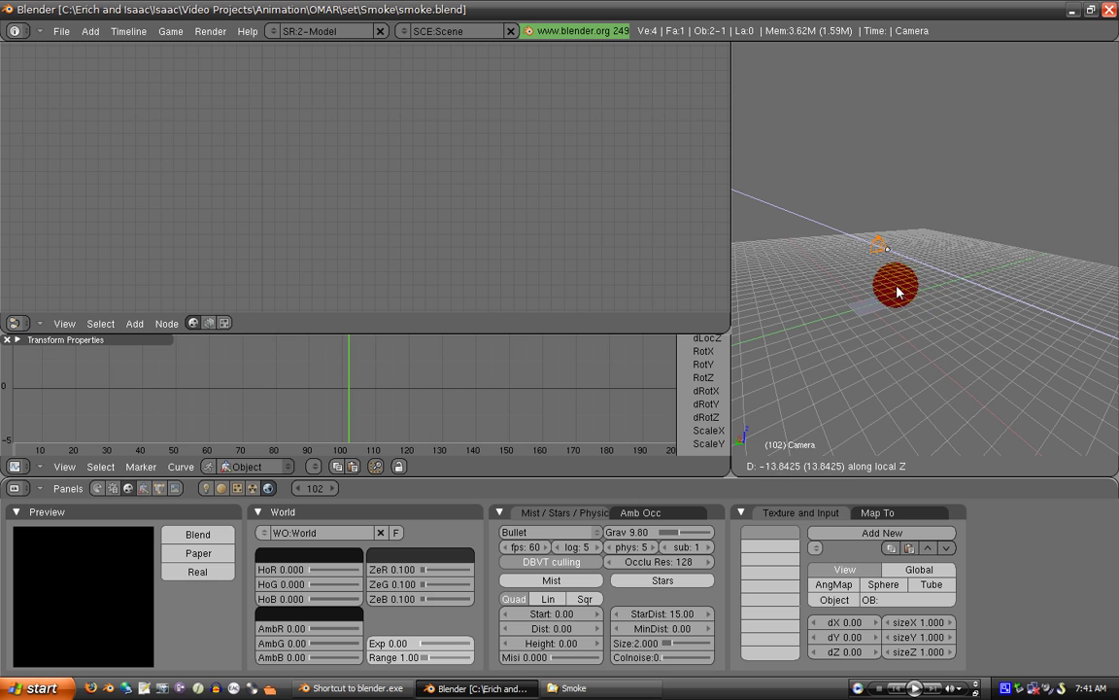
pyautogui.rightClick(925, 323)
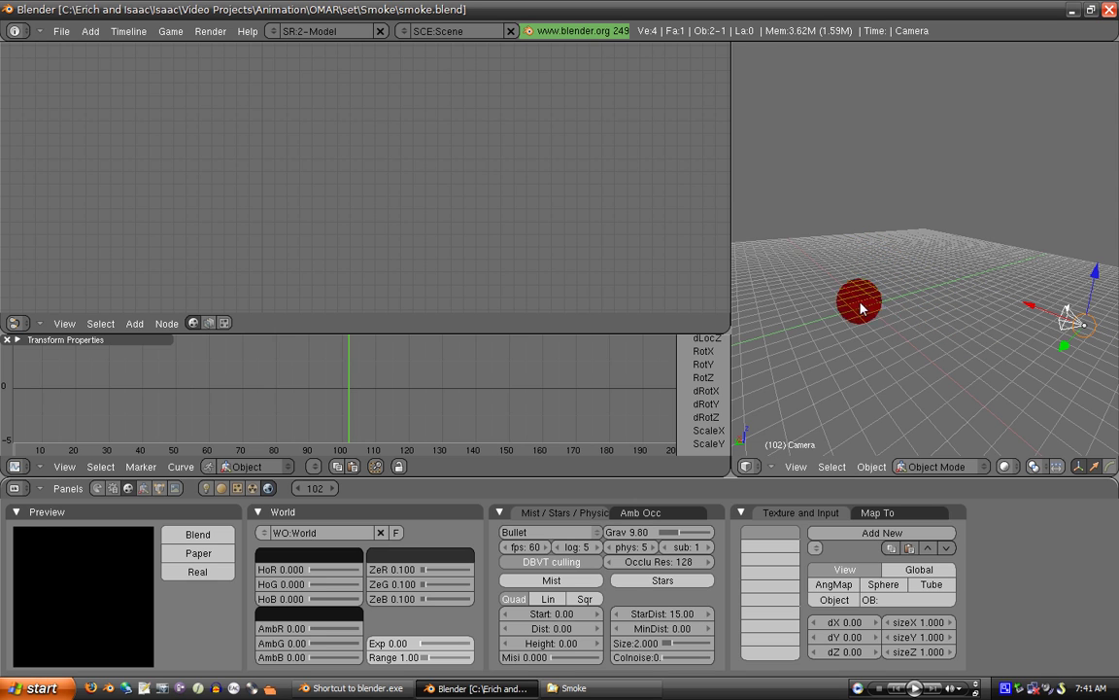
pyautogui.rightClick(882, 311)
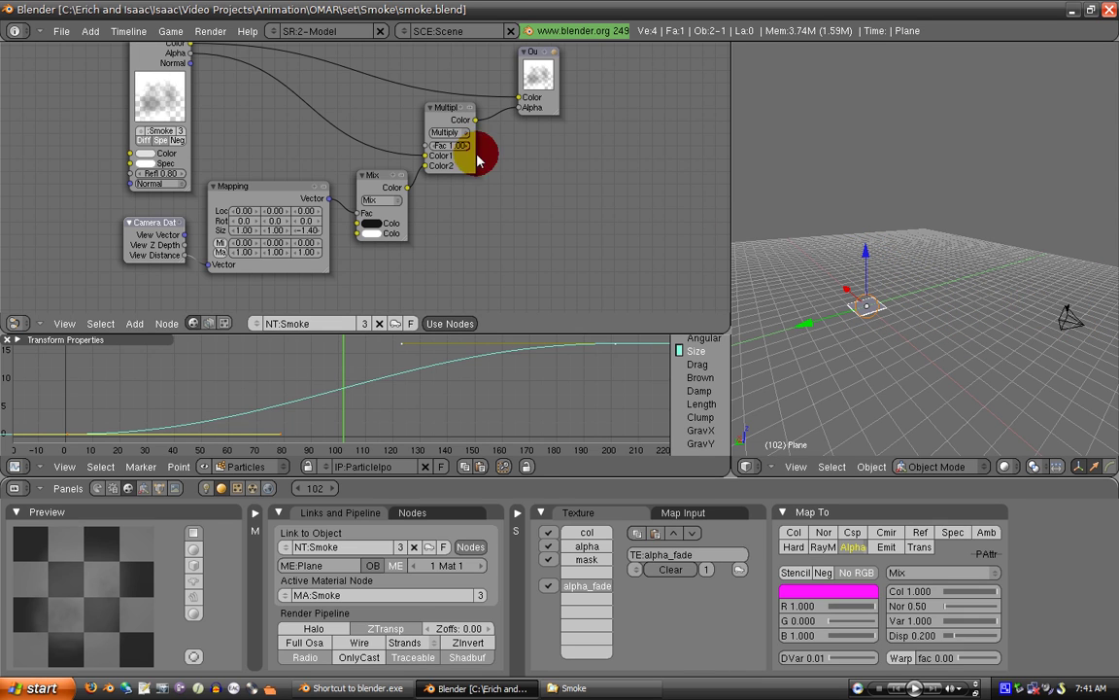
# Nudge the Mix and Output nodes in the Smoke material while tracing the Multiply node's link into the output alpha
pyautogui.moveTo(377, 185)
pyautogui.mouseDown()
pyautogui.moveTo(371, 173)
pyautogui.moveTo(371, 188)
pyautogui.mouseUp()
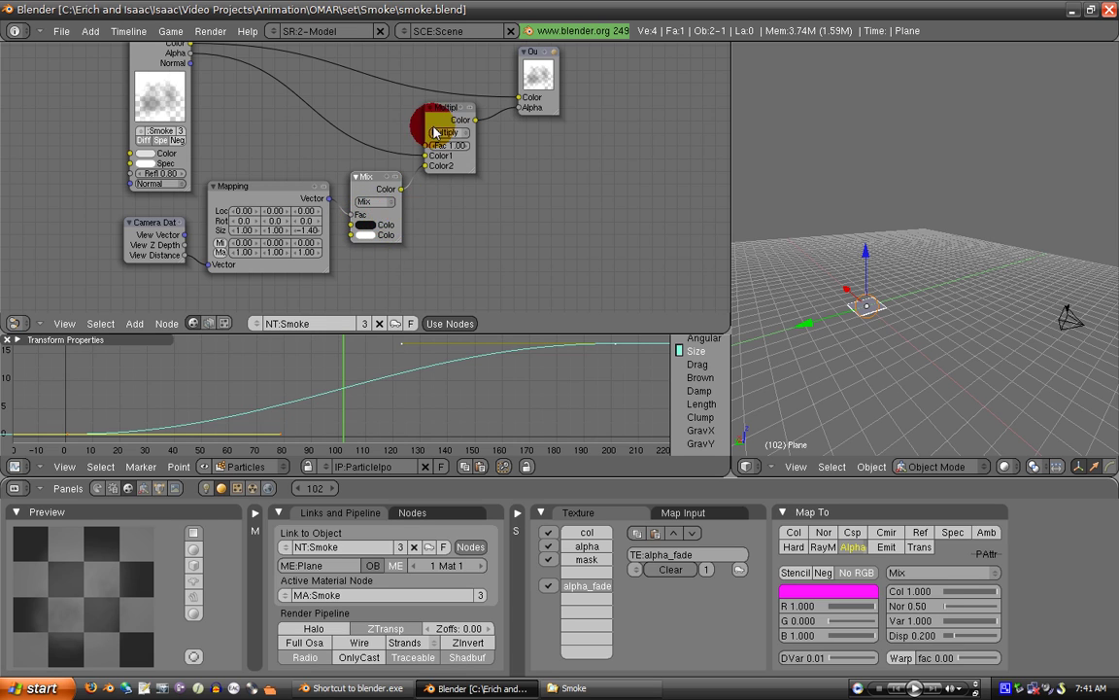
pyautogui.moveTo(432, 126); pyautogui.dragTo(409, 216, button='middle')
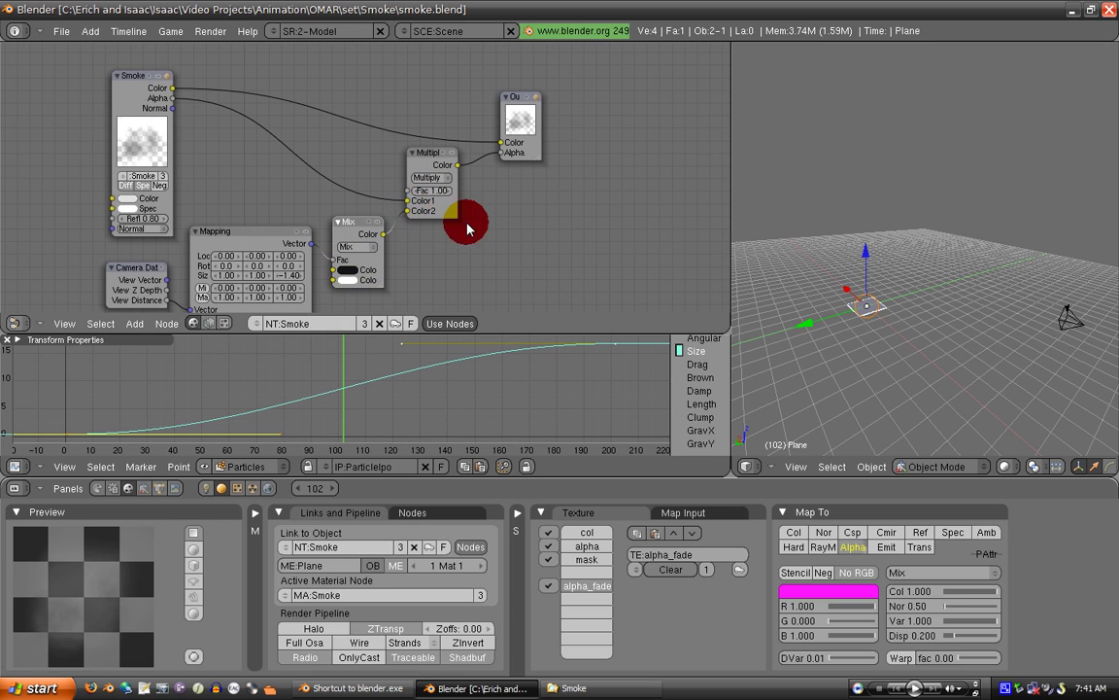
pyautogui.click(437, 179)
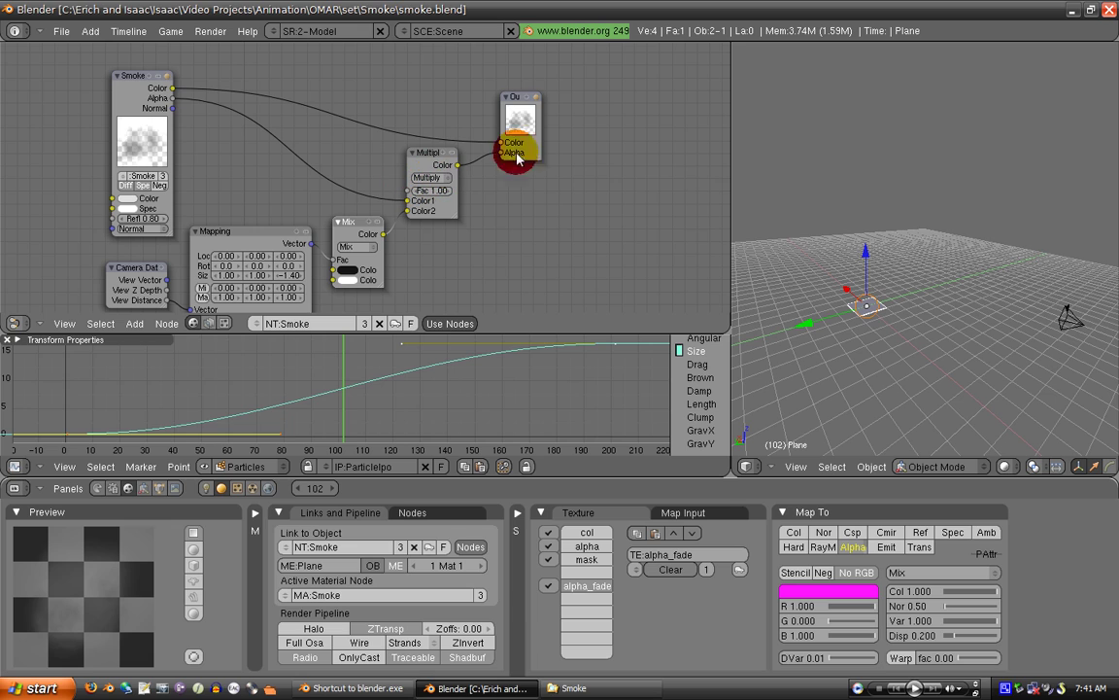
pyautogui.moveTo(521, 144); pyautogui.dragTo(523, 142)
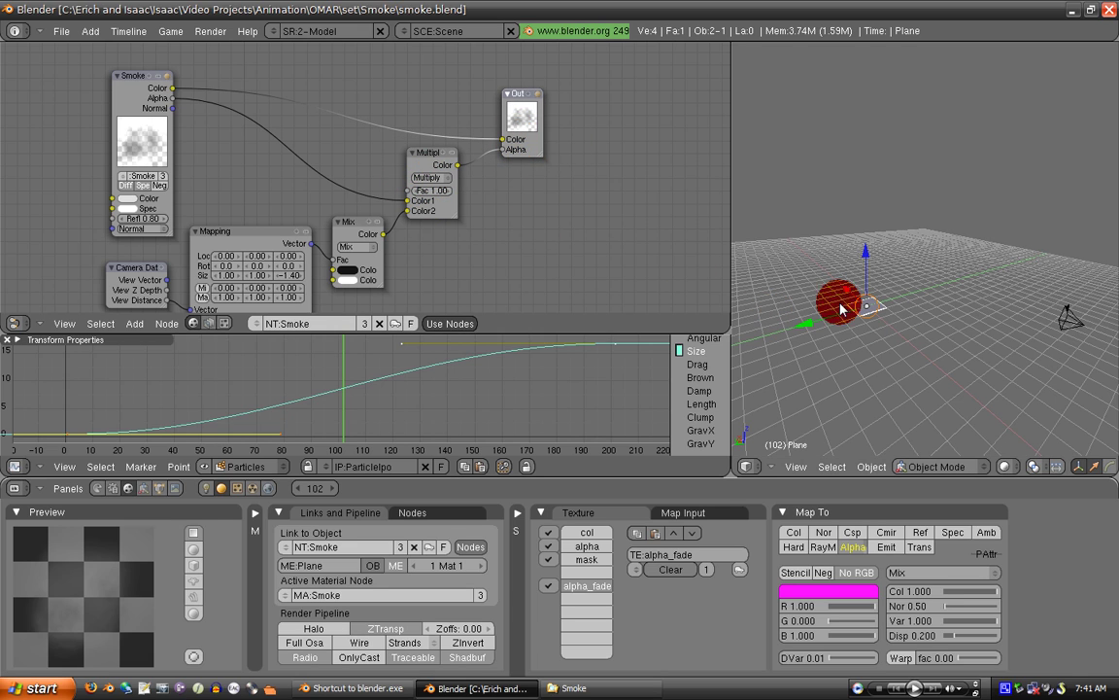
pyautogui.moveTo(400, 228); pyautogui.dragTo(348, 249, button='middle')
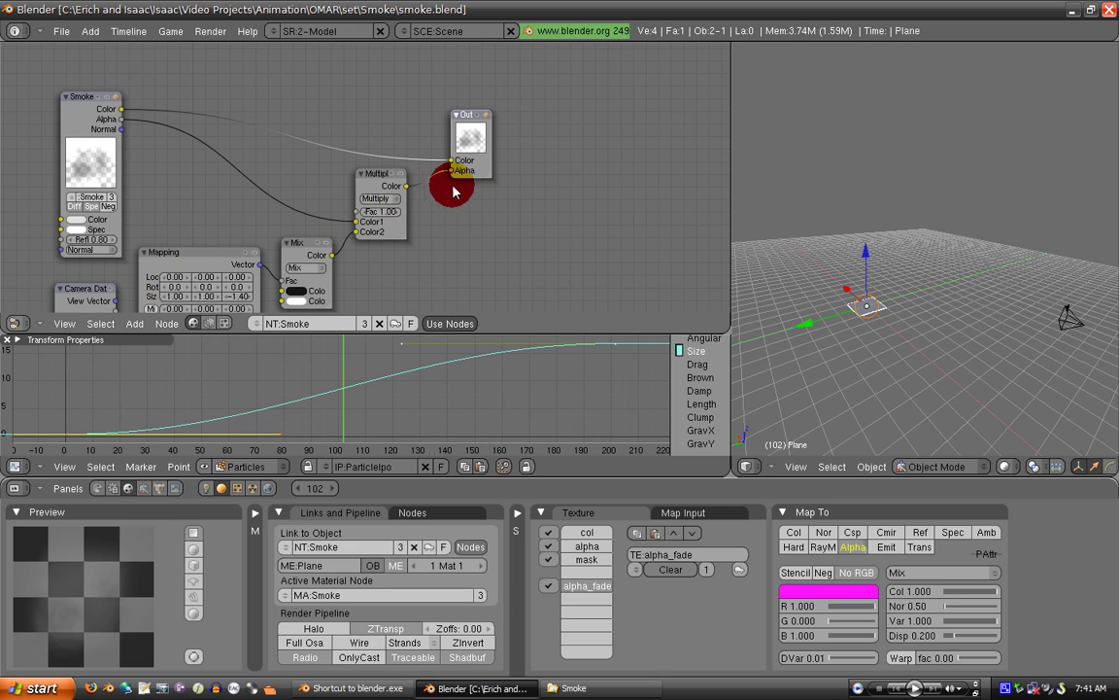
pyautogui.moveTo(455, 169); pyautogui.dragTo(474, 139)
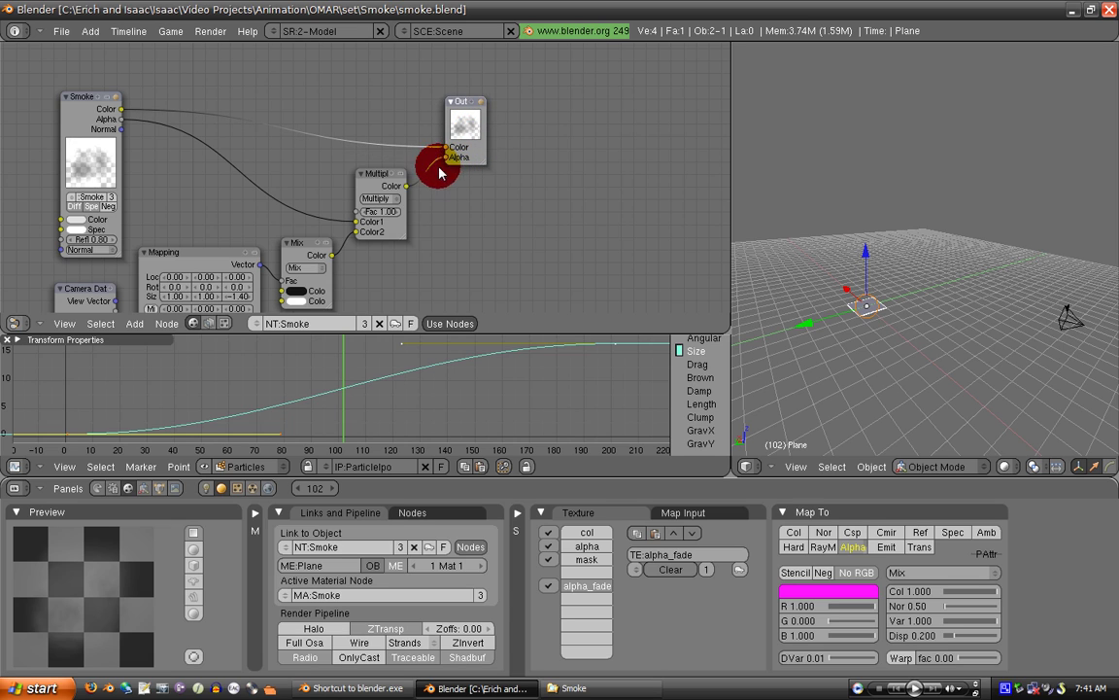
pyautogui.moveTo(370, 198); pyautogui.dragTo(372, 166, button='middle')
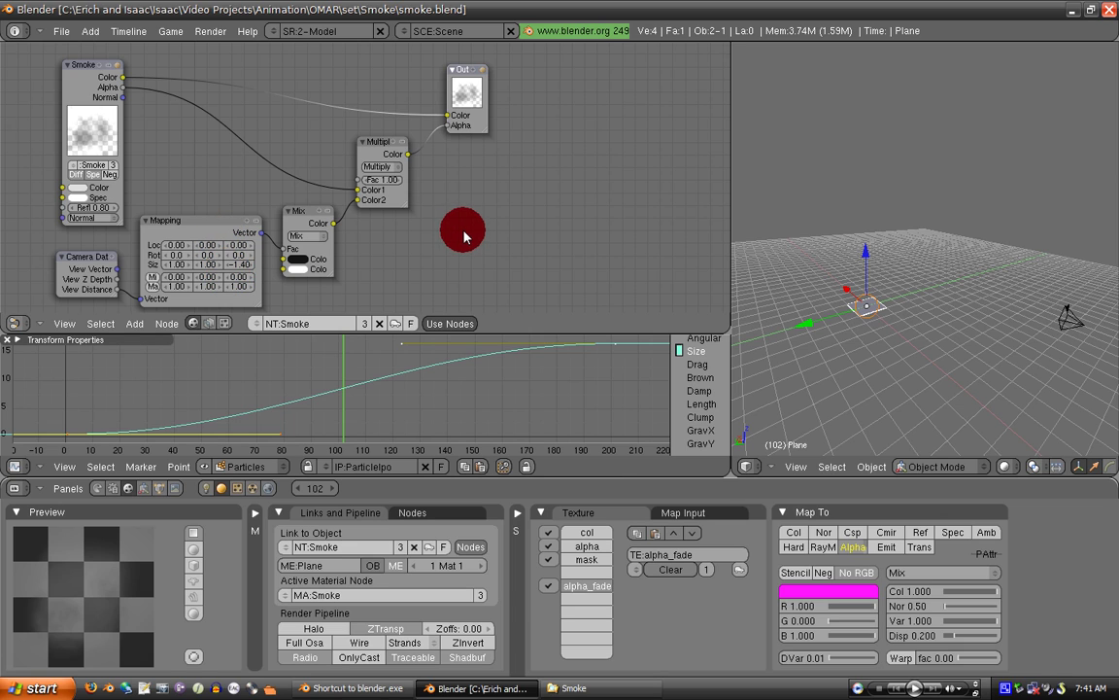
pyautogui.moveTo(462, 233); pyautogui.dragTo(512, 202, button='middle')
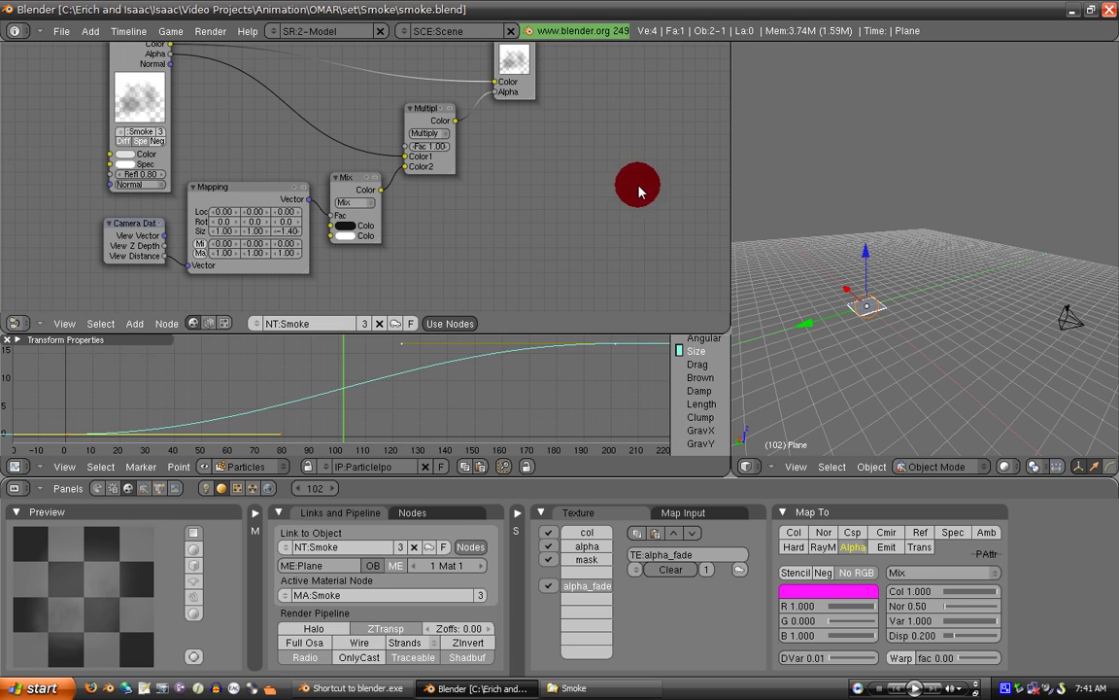
# Play Fade_towards_viewer.avi from the Smoke folder again in Windows Media Player
pyautogui.click(572, 688)
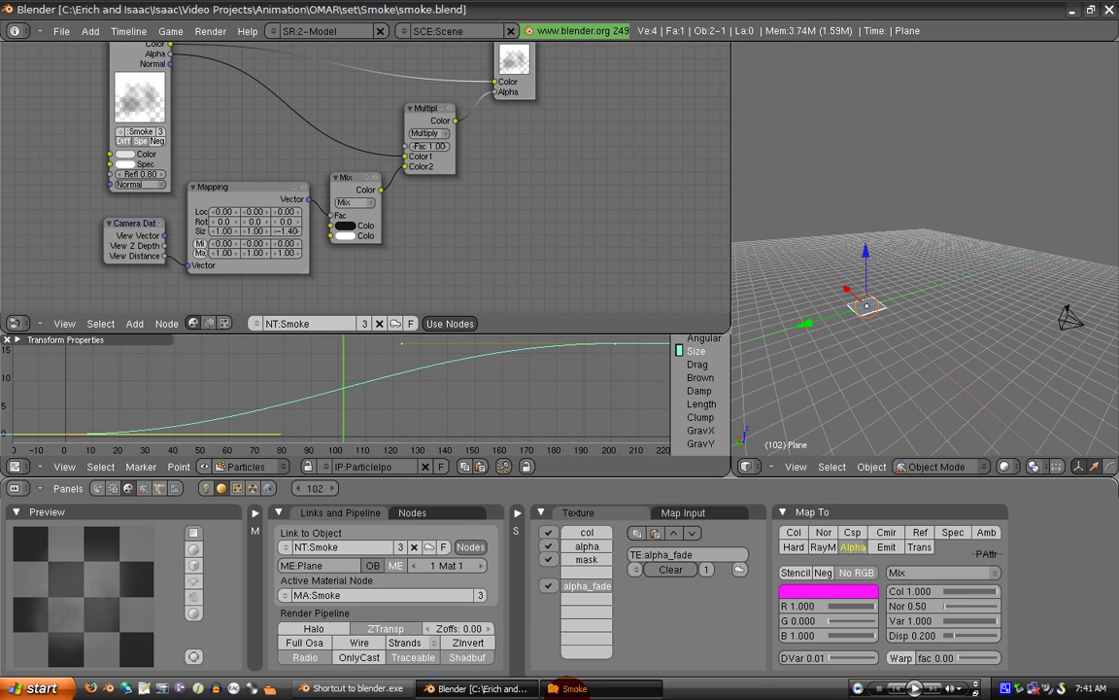
pyautogui.rightClick(617, 190)
pyautogui.click(680, 244)
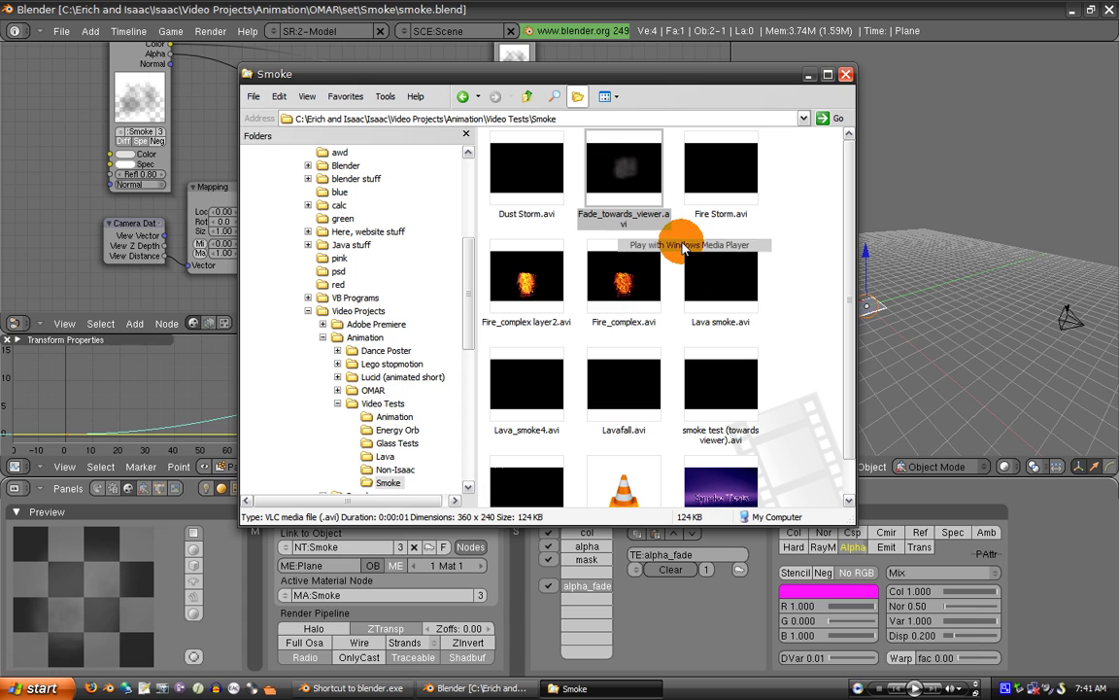
pyautogui.click(862, 669)
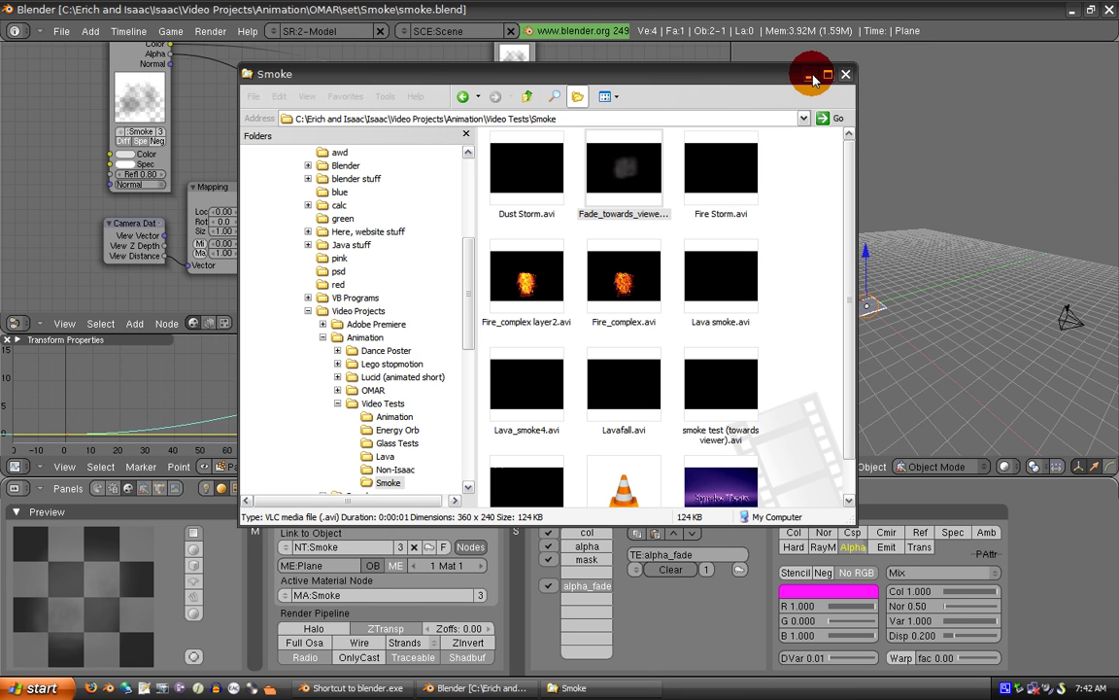
# Minimize the Smoke folder window and look over the full Smoke material node chain in Blender
pyautogui.click(812, 76)
pyautogui.scroll(2, 675, 299)
pyautogui.scroll(-4, 516, 245)
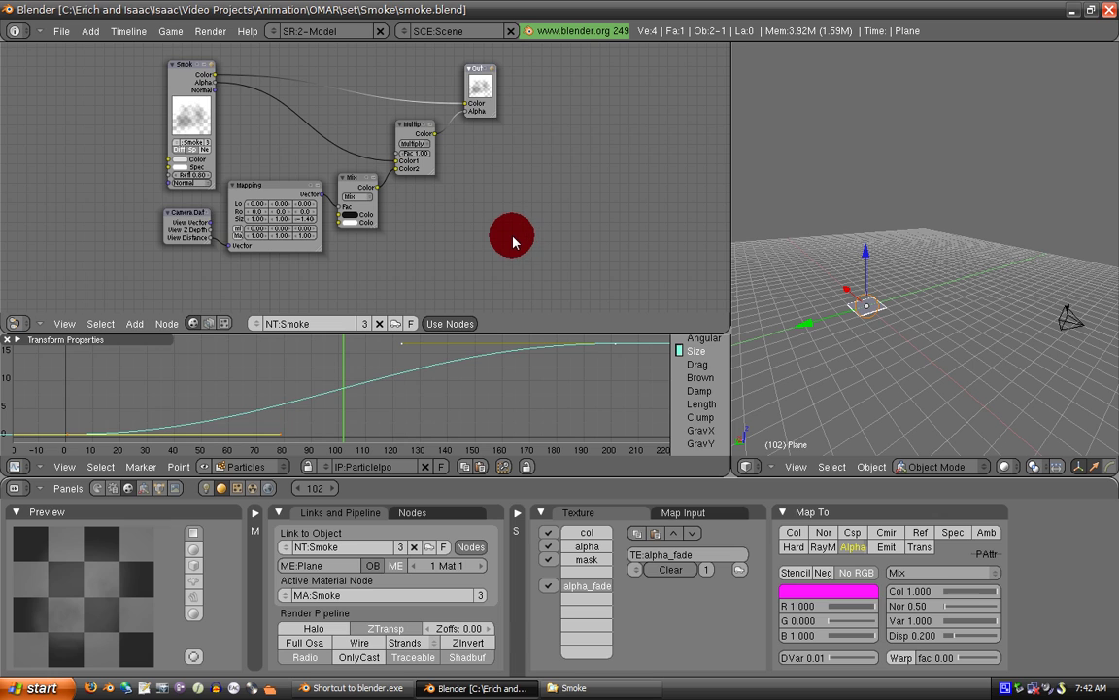
pyautogui.scroll(1, 516, 238)
pyautogui.scroll(1, 515, 194)
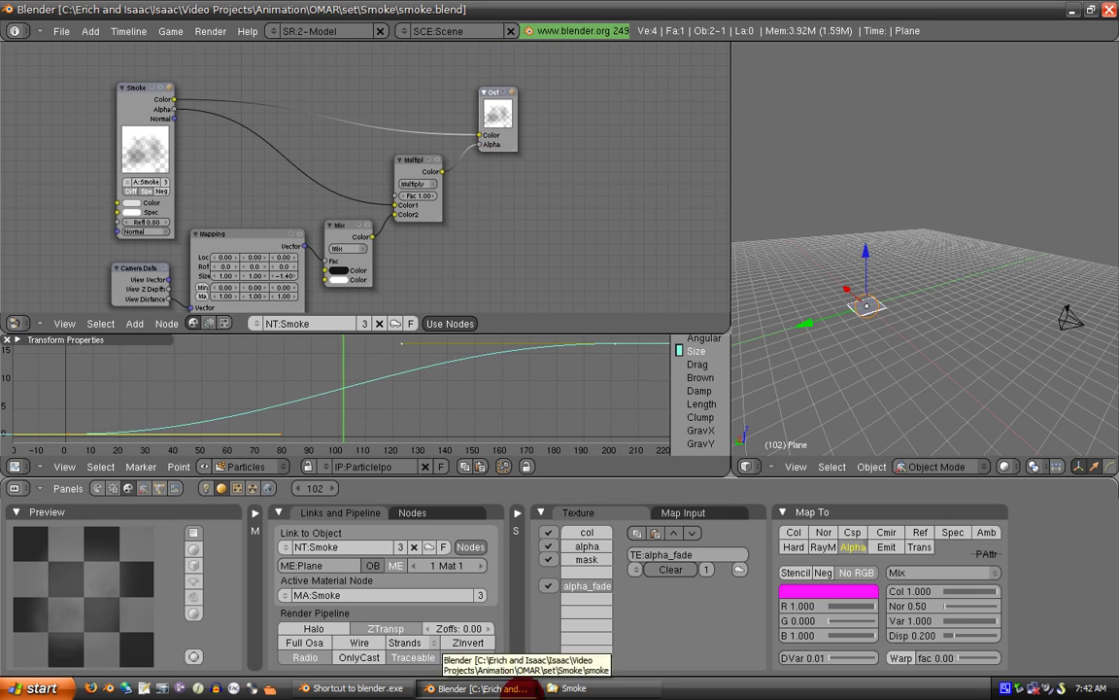